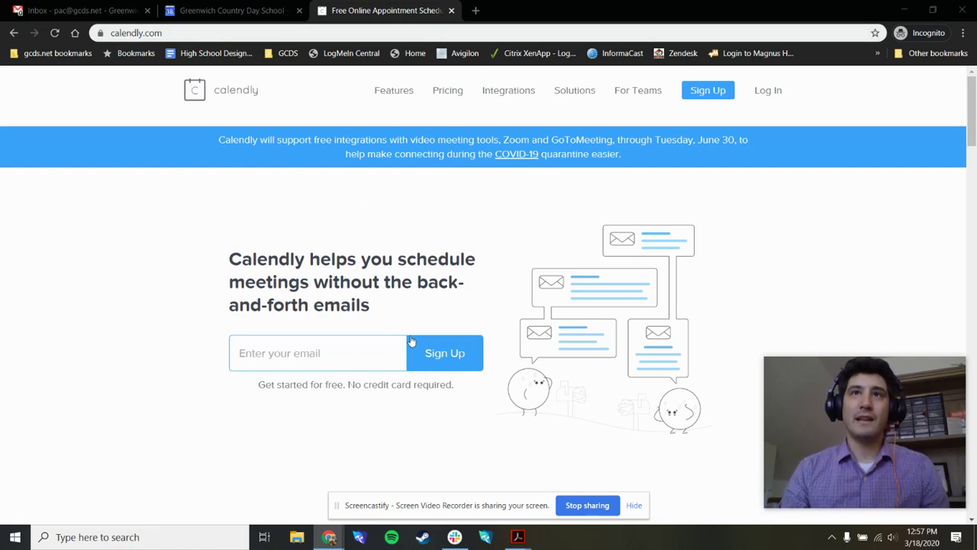
# Step: Click into the email field of the sign-up form on the Calendly home page
pyautogui.click(334, 362)
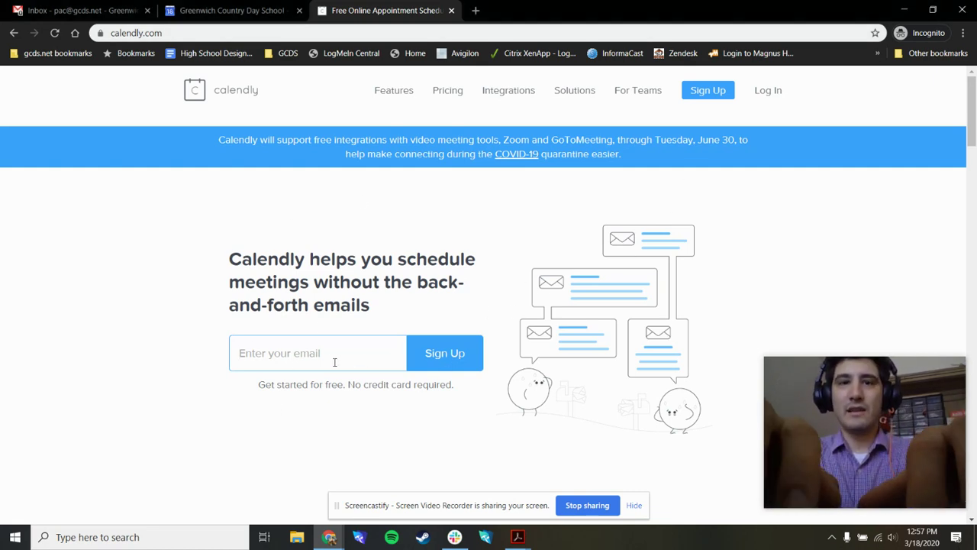
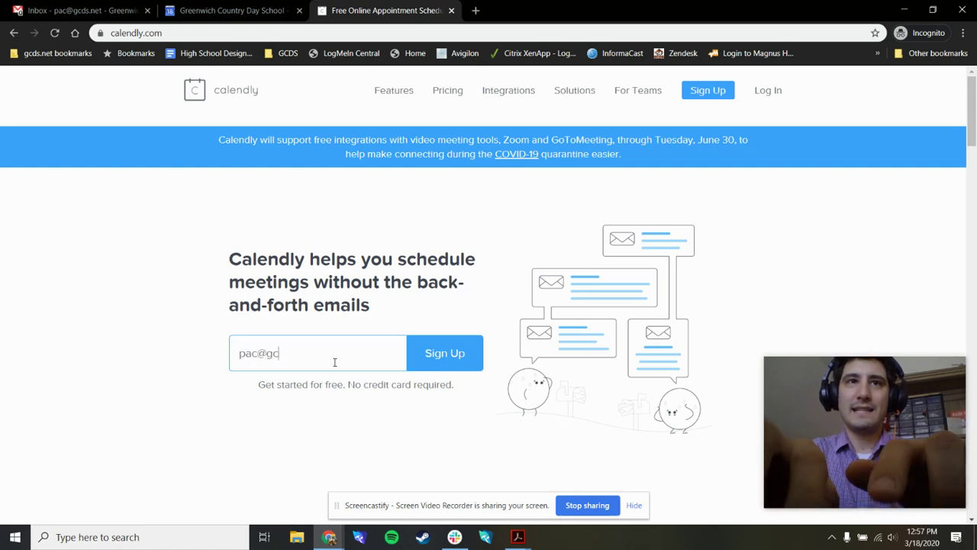
# Step: Sign up with the school email via Google and allow Calendly to access its calendars
pyautogui.press('Return')
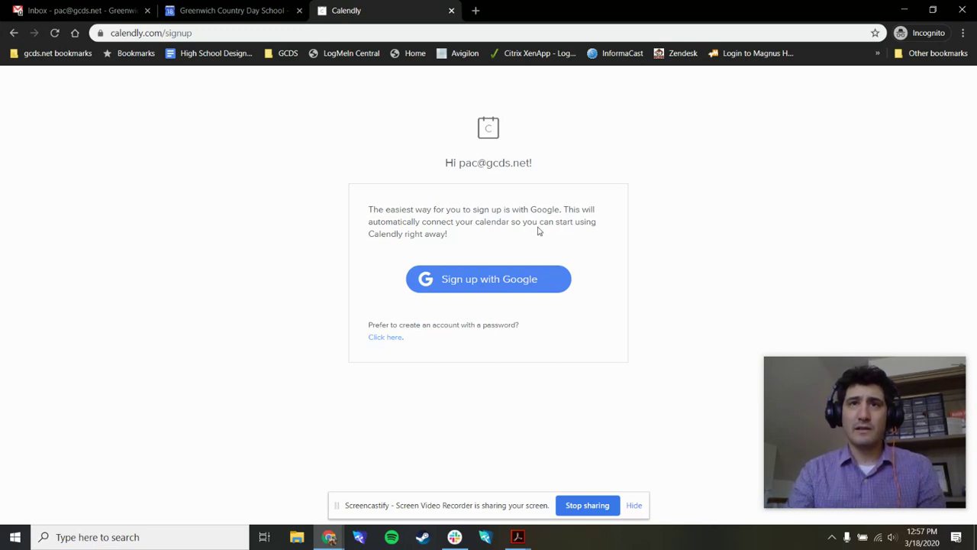
pyautogui.click(486, 284)
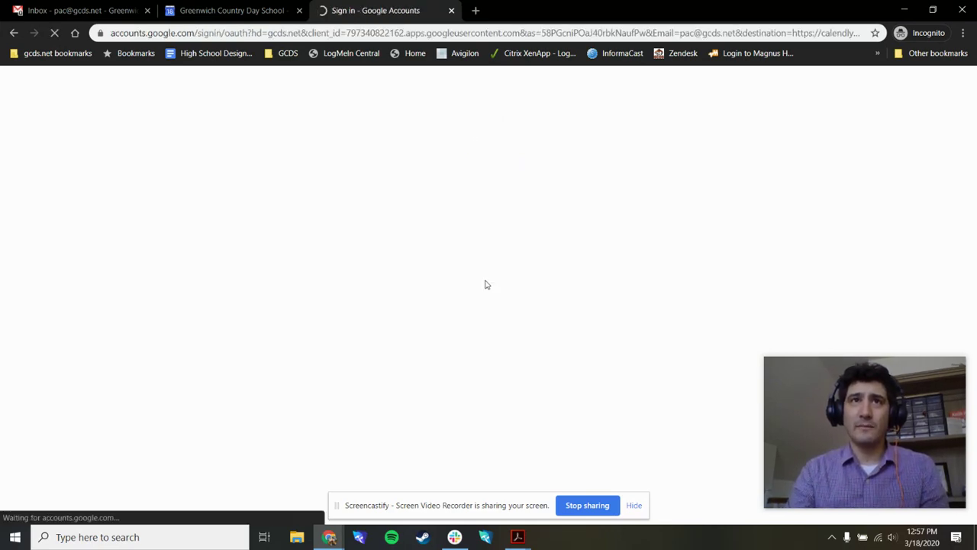
pyautogui.click(443, 298)
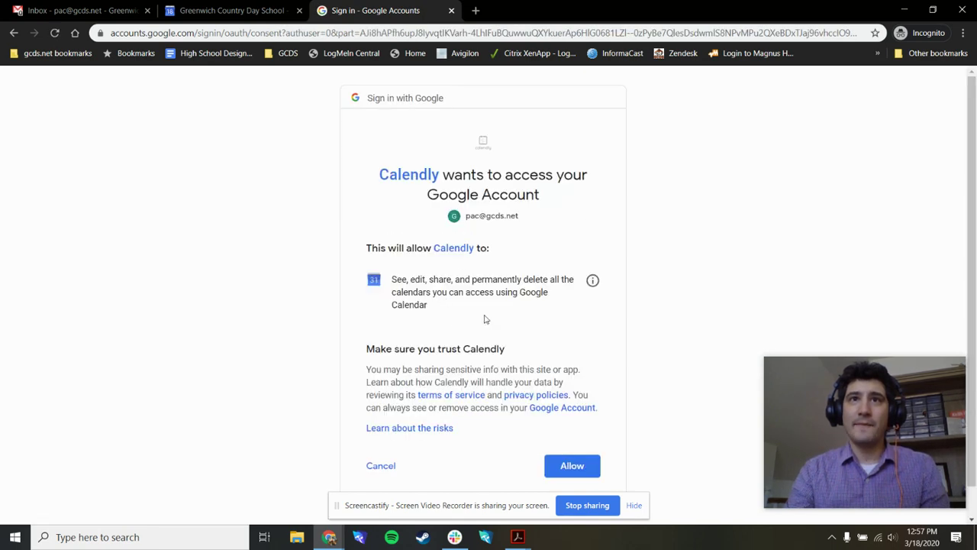
pyautogui.click(573, 467)
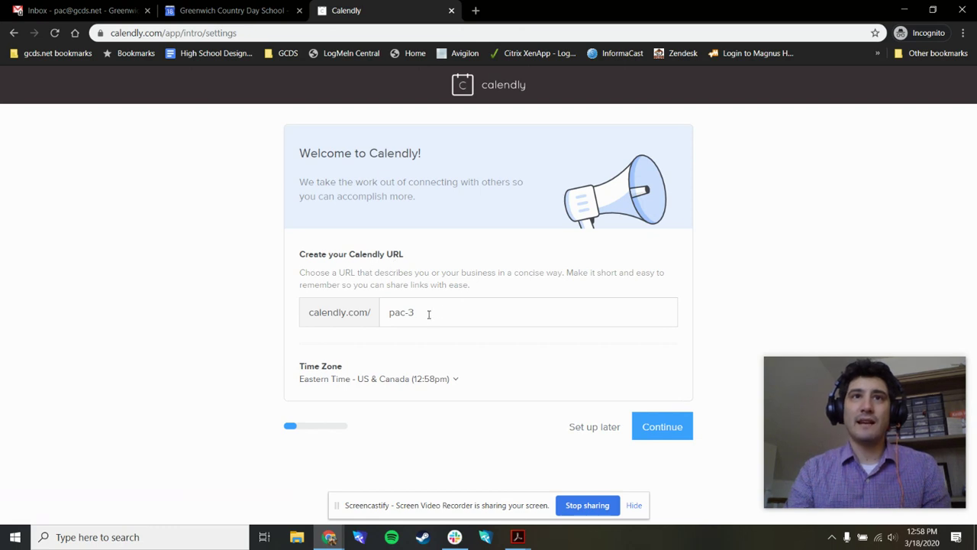
# Step: Try another URL, then keep the suggested personal URL with Eastern Time and continue
pyautogui.moveTo(426, 313); pyautogui.dragTo(375, 317)
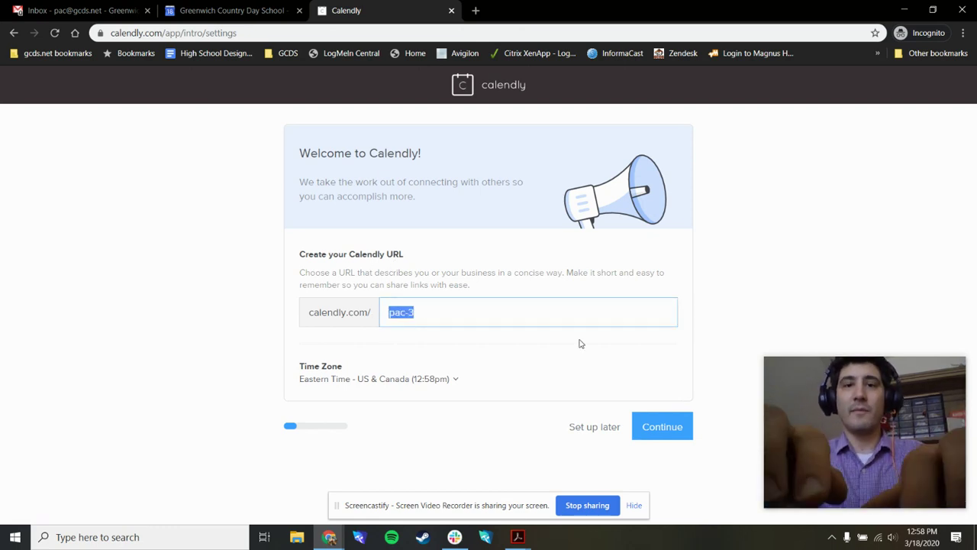
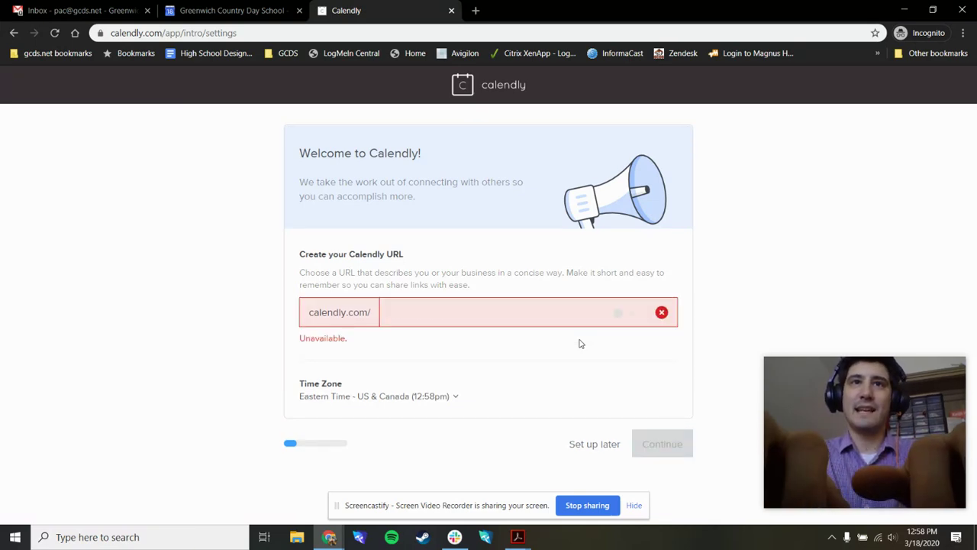
pyautogui.write('pac-3')
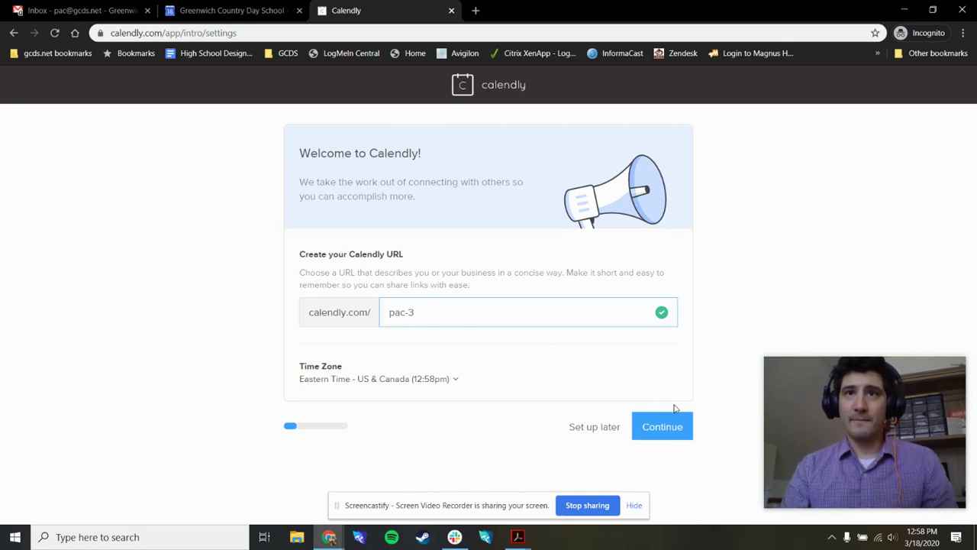
pyautogui.click(671, 437)
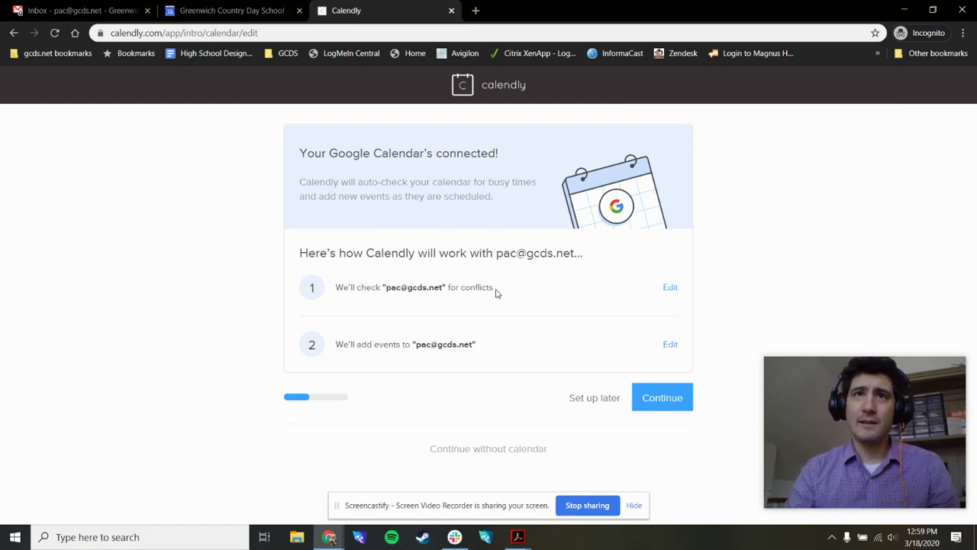
# Step: Keep 4th Grade Test Cal out of conflict checks, leaving only the account's own calendar
pyautogui.click(672, 288)
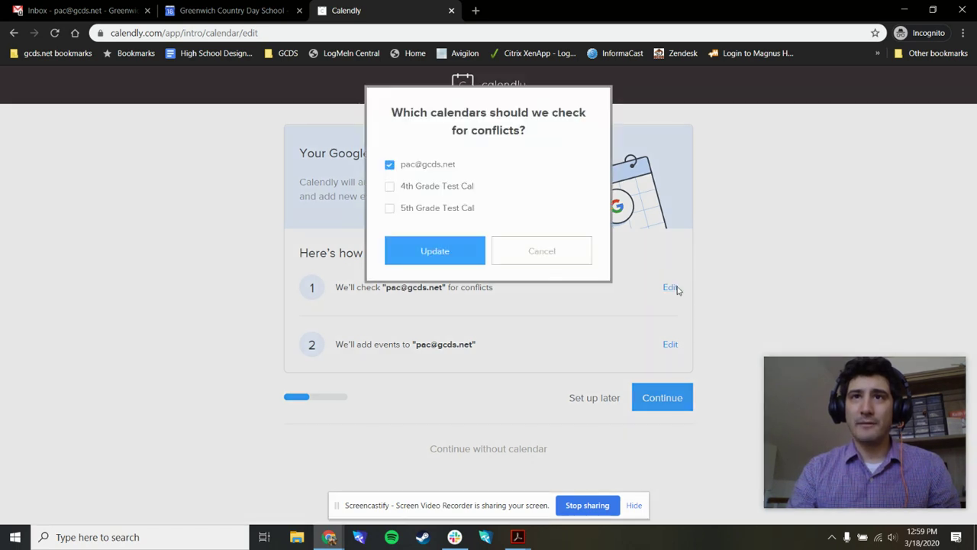
pyautogui.click(391, 189)
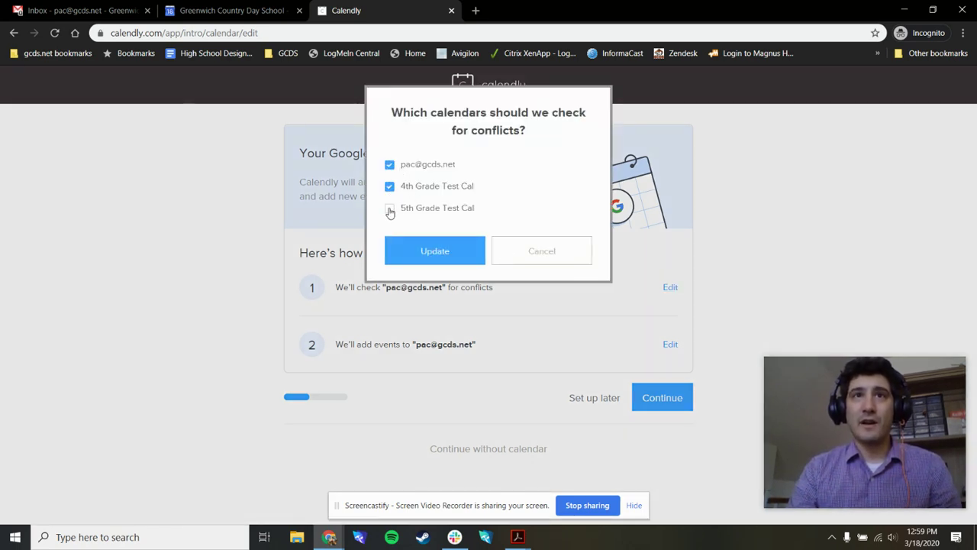
pyautogui.click(390, 188)
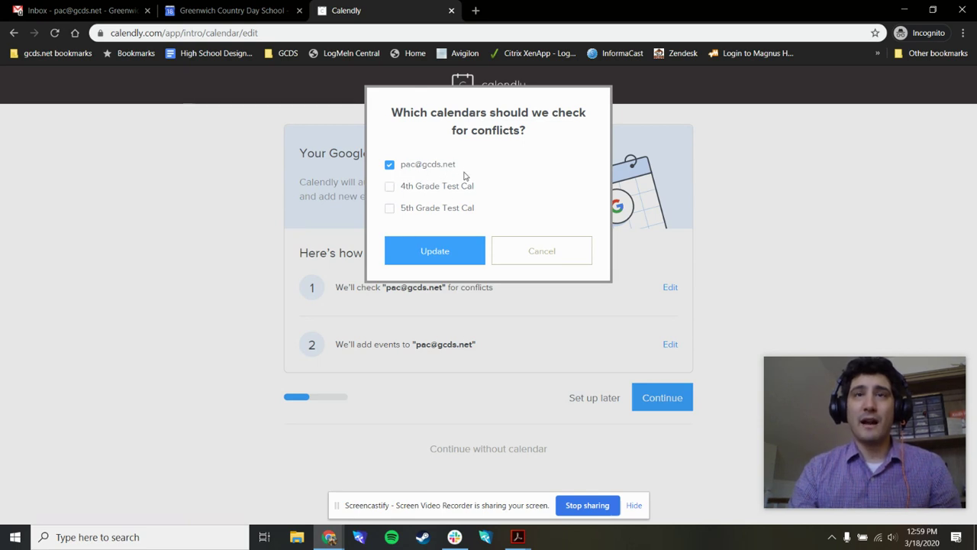
pyautogui.click(443, 249)
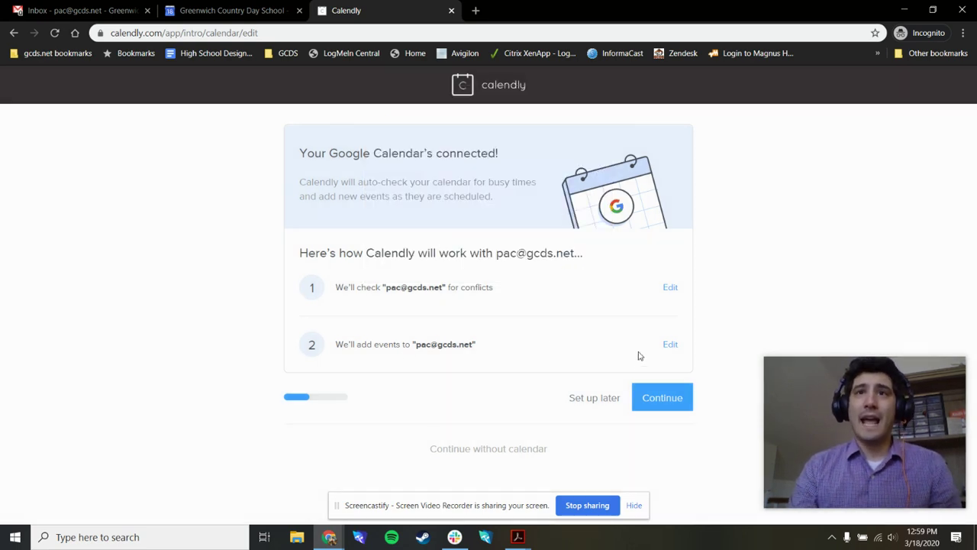
# Step: Leave the calendar for new events unchanged and confirm the calendar setup
pyautogui.click(672, 345)
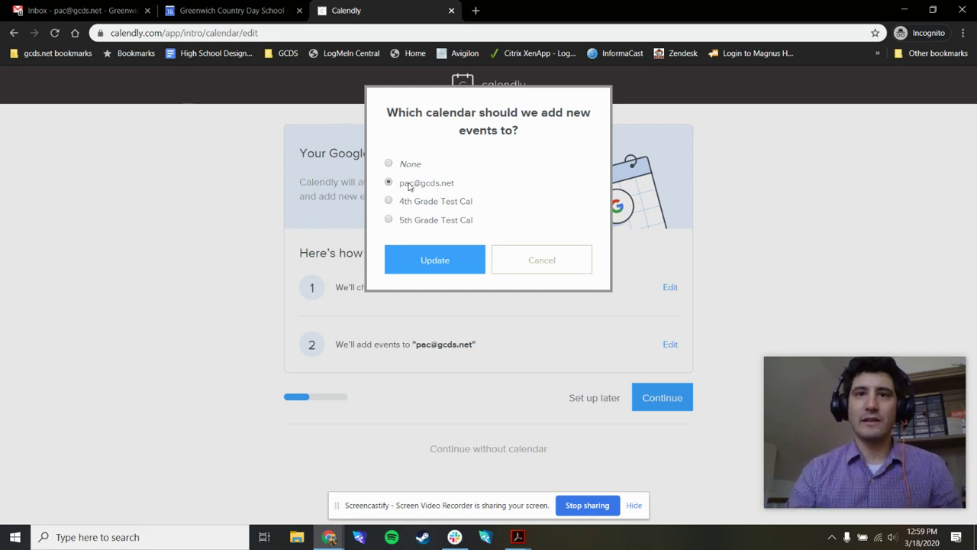
pyautogui.click(550, 264)
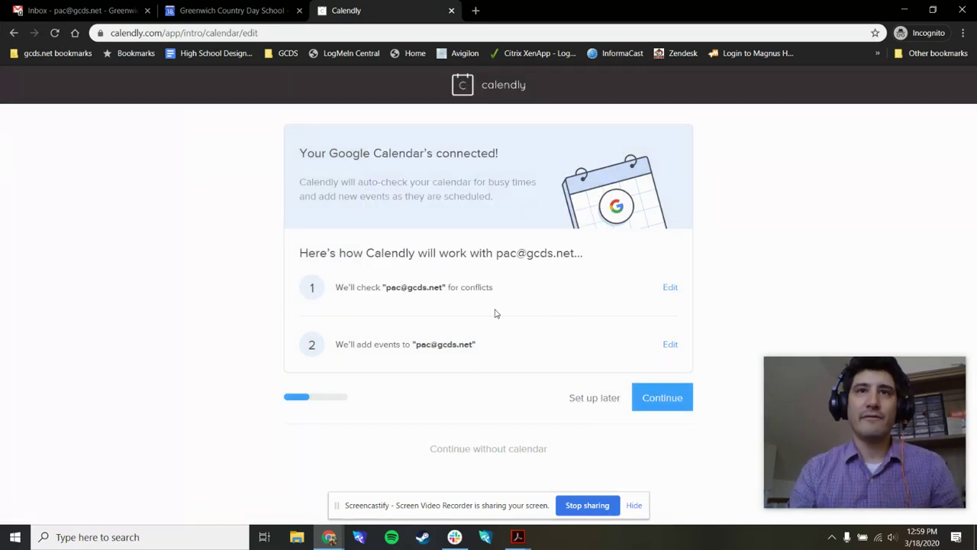
pyautogui.click(668, 405)
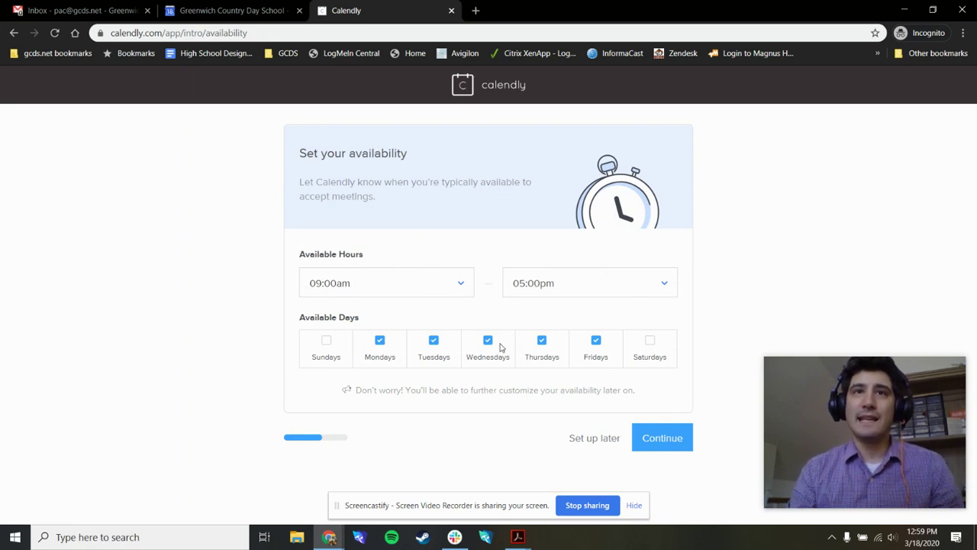
# Step: Set availability to 07:00am–01:00pm on Tuesdays, Wednesdays and Thursdays only
pyautogui.click(596, 340)
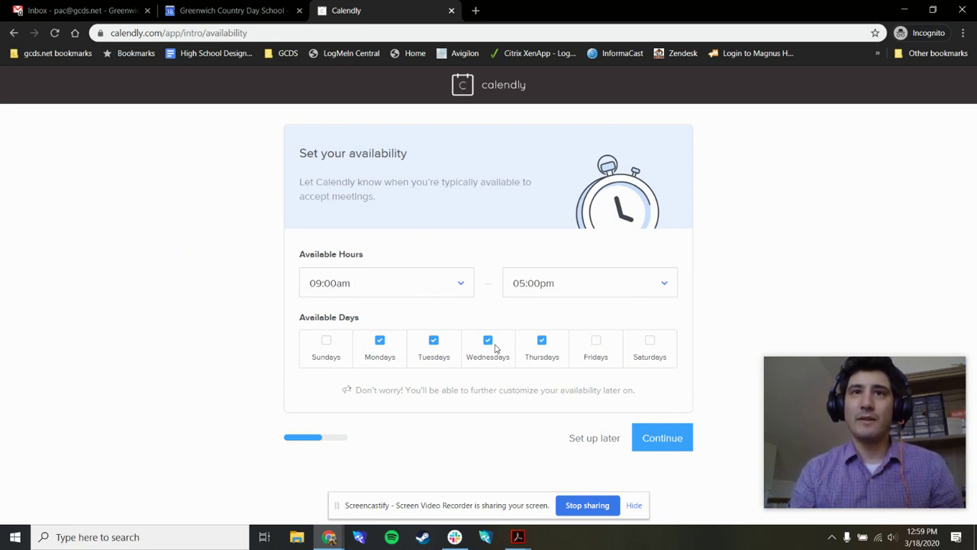
pyautogui.click(382, 341)
pyautogui.click(432, 292)
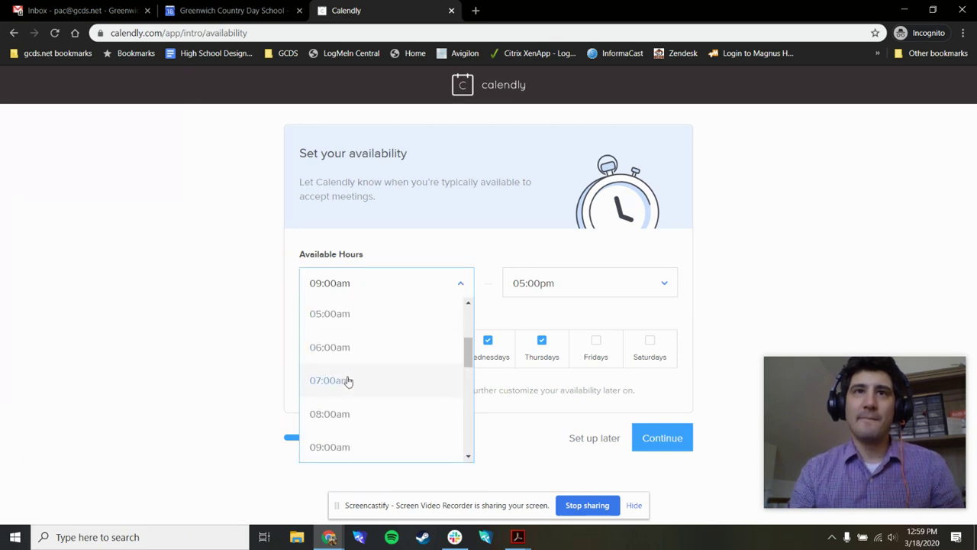
pyautogui.click(349, 380)
pyautogui.click(628, 280)
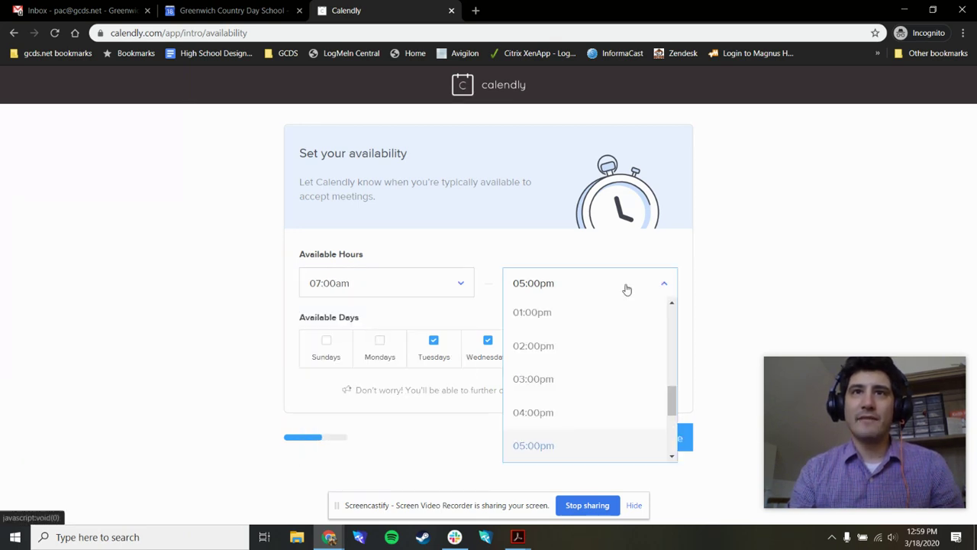
pyautogui.click(584, 314)
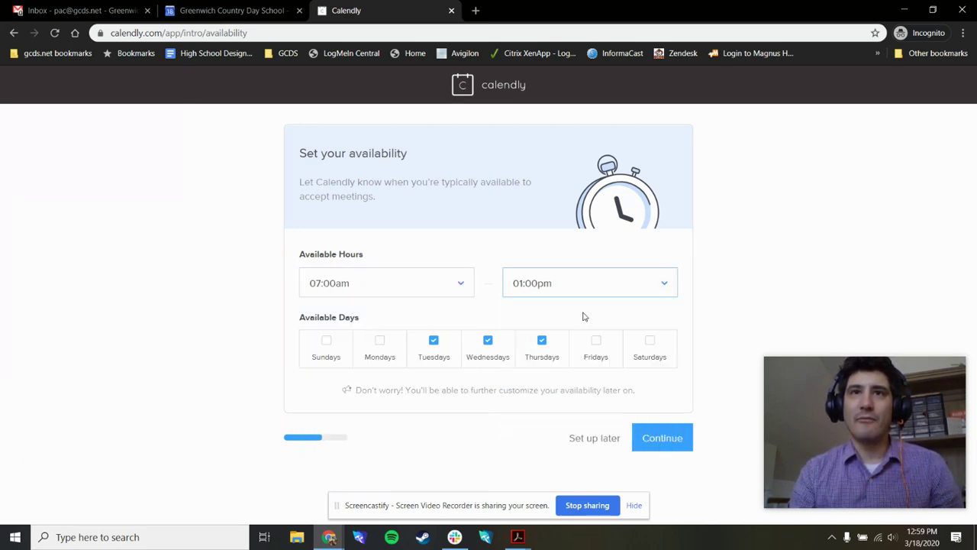
# Step: Save the availability, pick Education as the work role, and finish onboarding
pyautogui.click(675, 440)
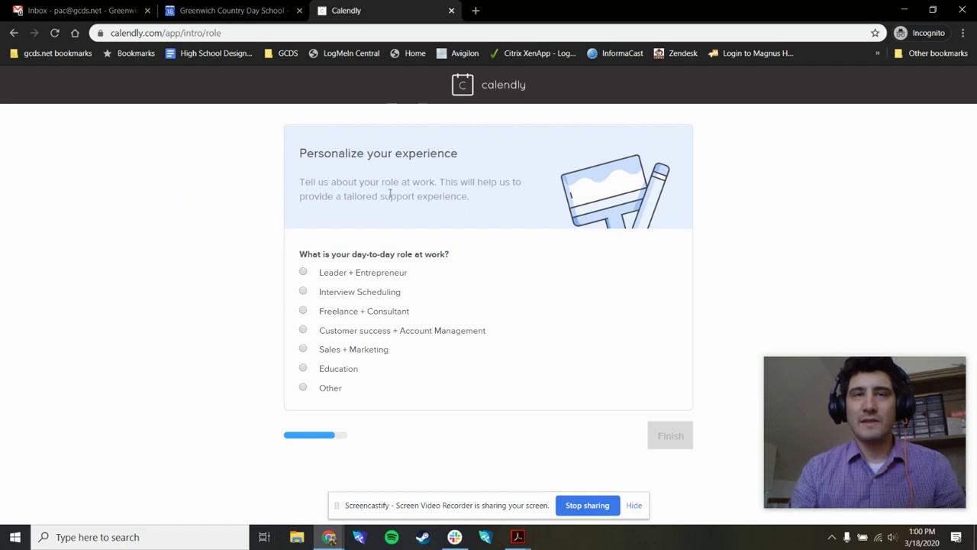
pyautogui.click(306, 371)
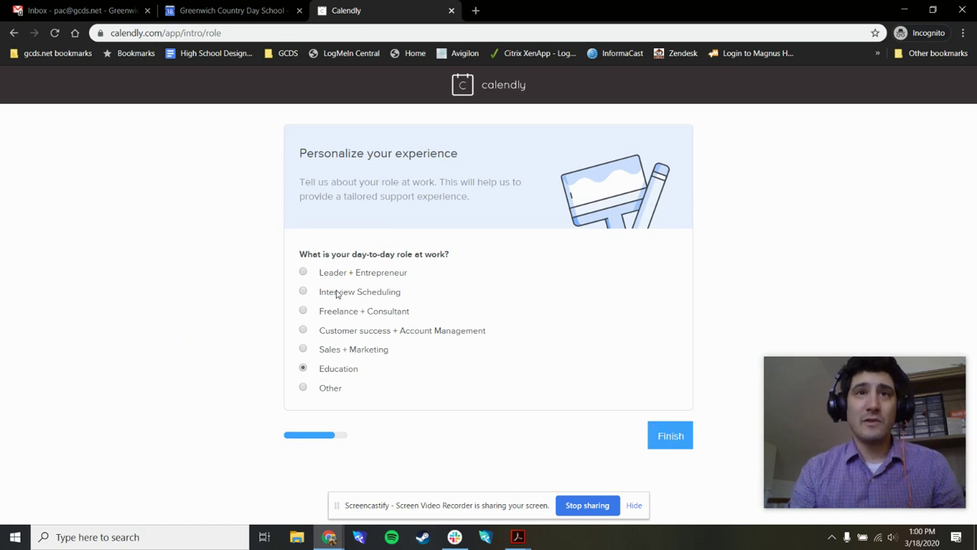
pyautogui.click(678, 440)
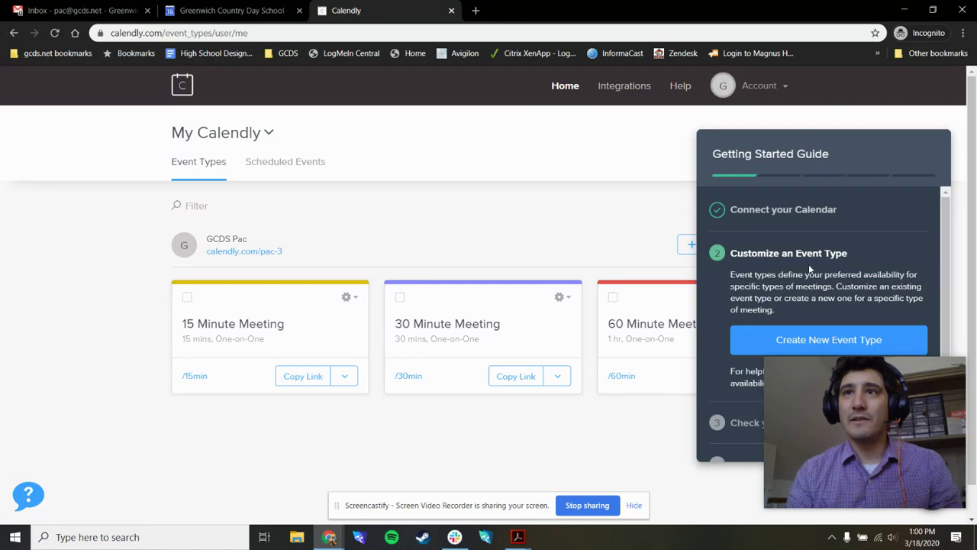
# Step: Start a new event type from the Getting Started Guide on the dashboard
pyautogui.moveTo(897, 441)
pyautogui.moveTo(897, 441); pyautogui.dragTo(126, 455)
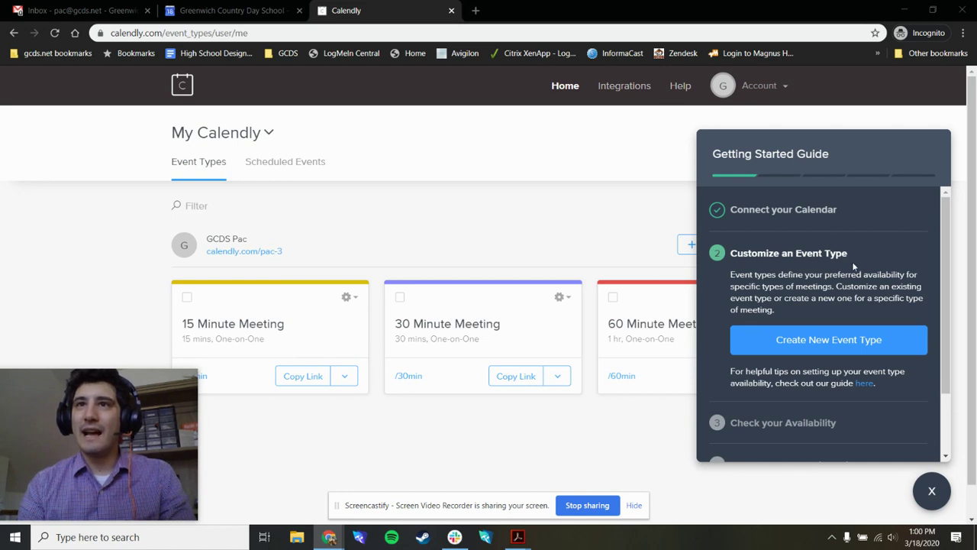
pyautogui.scroll(-1, 854, 397)
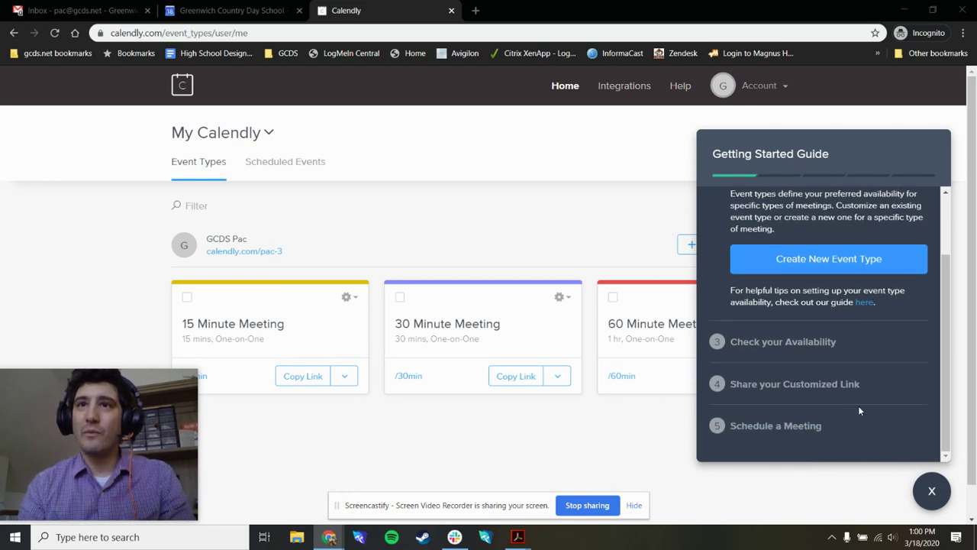
pyautogui.scroll(1, 859, 406)
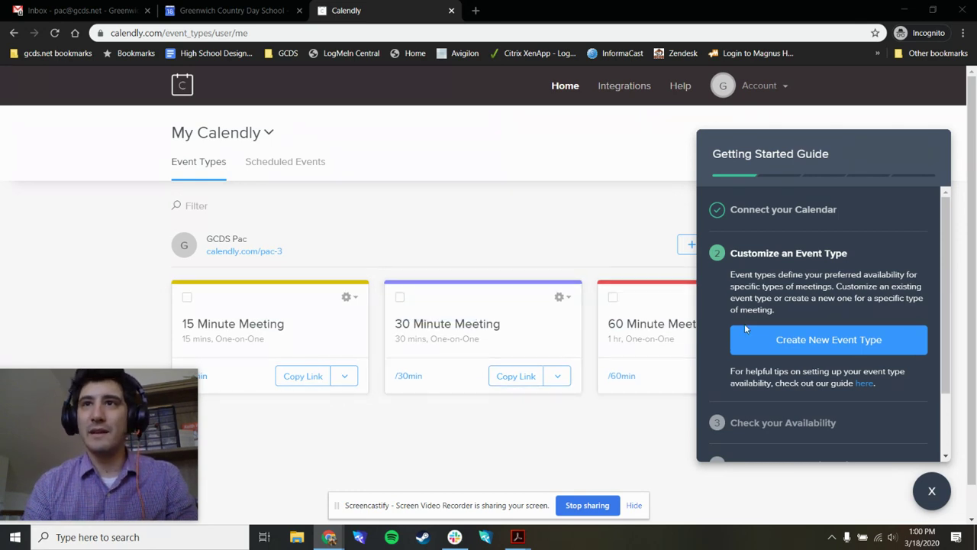
pyautogui.click(844, 344)
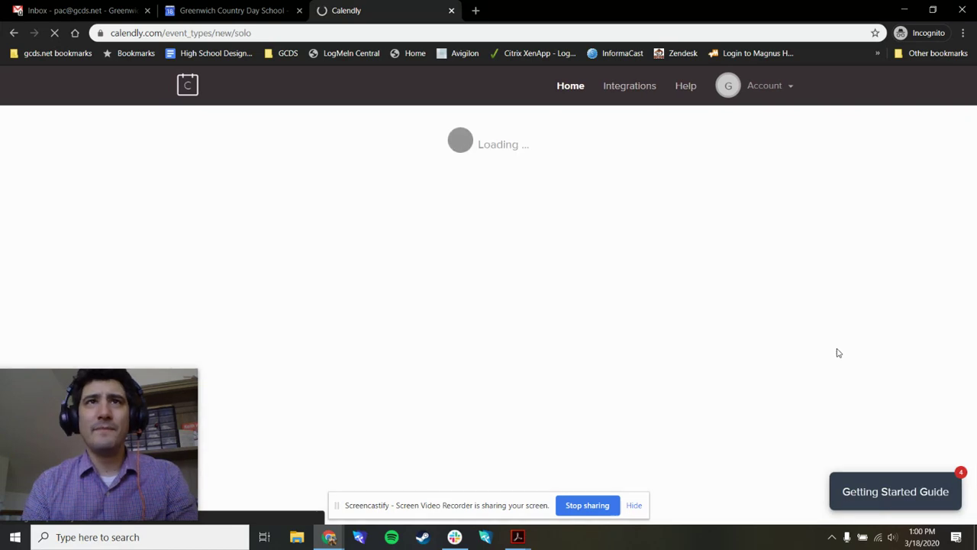
# Step: Complete the event name as 'Tech Training'
pyautogui.scroll(-3, 428, 344)
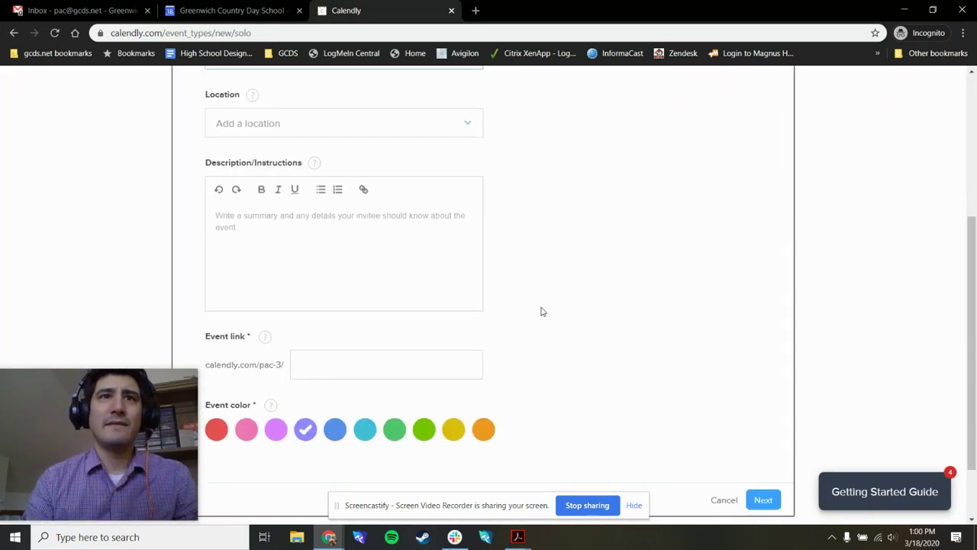
pyautogui.scroll(2, 543, 310)
pyautogui.scroll(-3, 542, 312)
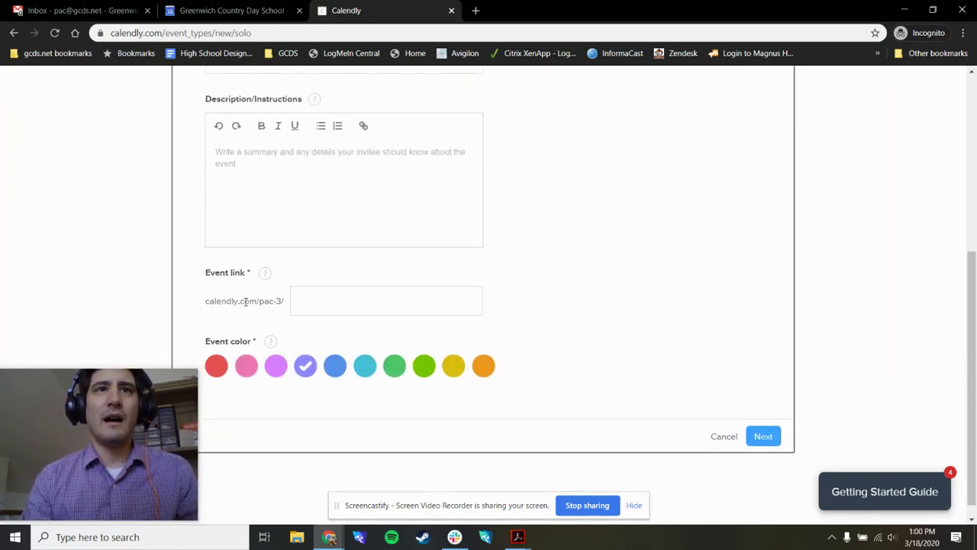
pyautogui.scroll(3, 504, 302)
pyautogui.scroll(1, 267, 199)
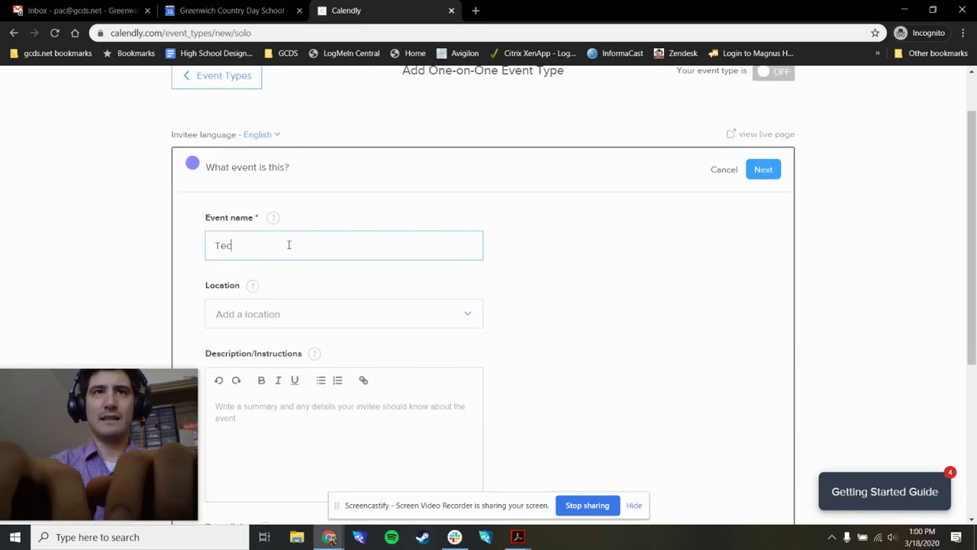
pyautogui.write('ing')
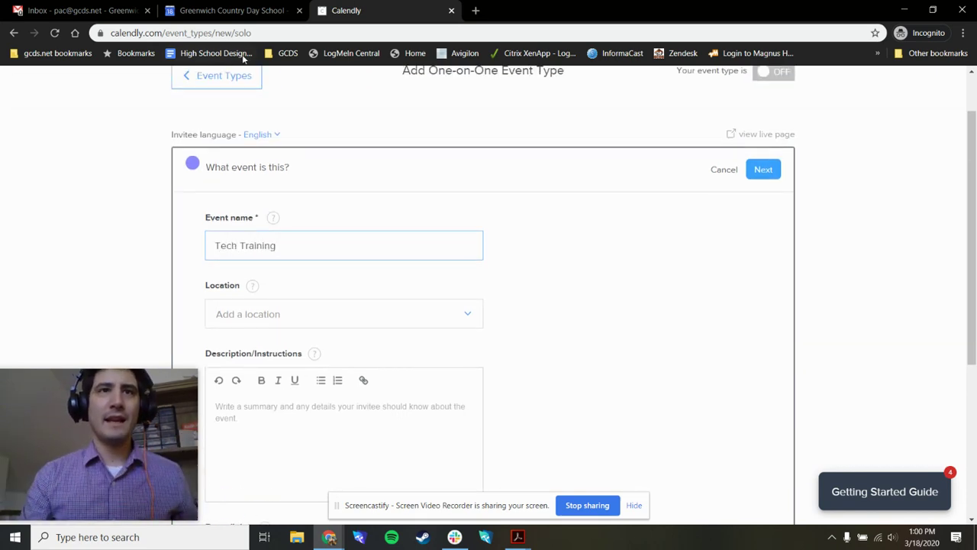
pyautogui.click(572, 323)
# Step: Add the description 'Use this if you want to book trainings' and submit the details
pyautogui.scroll(-2, 362, 379)
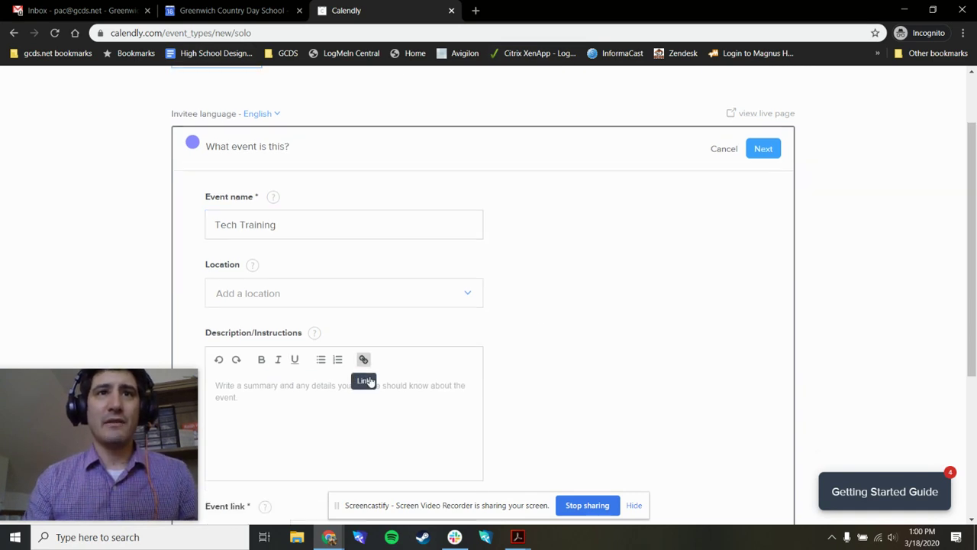
pyautogui.click(283, 327)
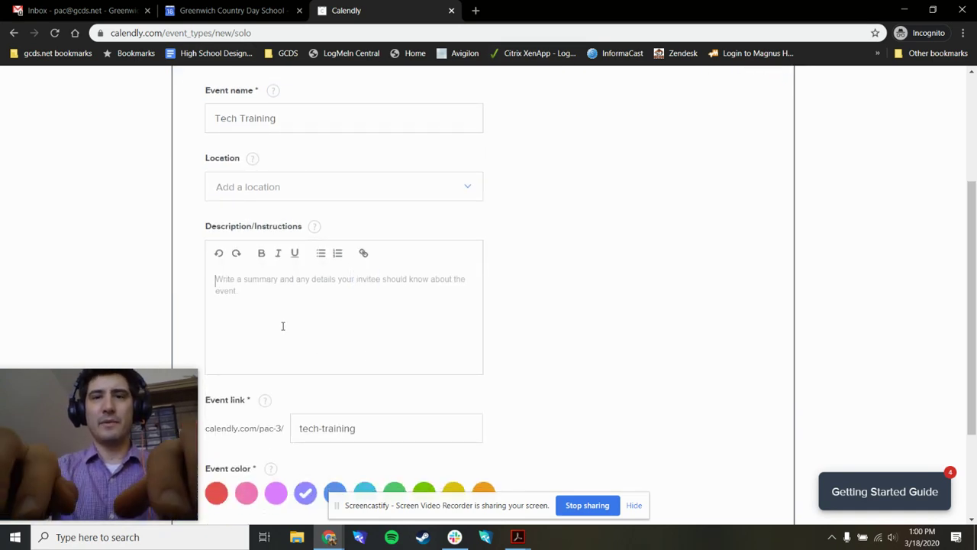
pyautogui.write('Use this if yo')
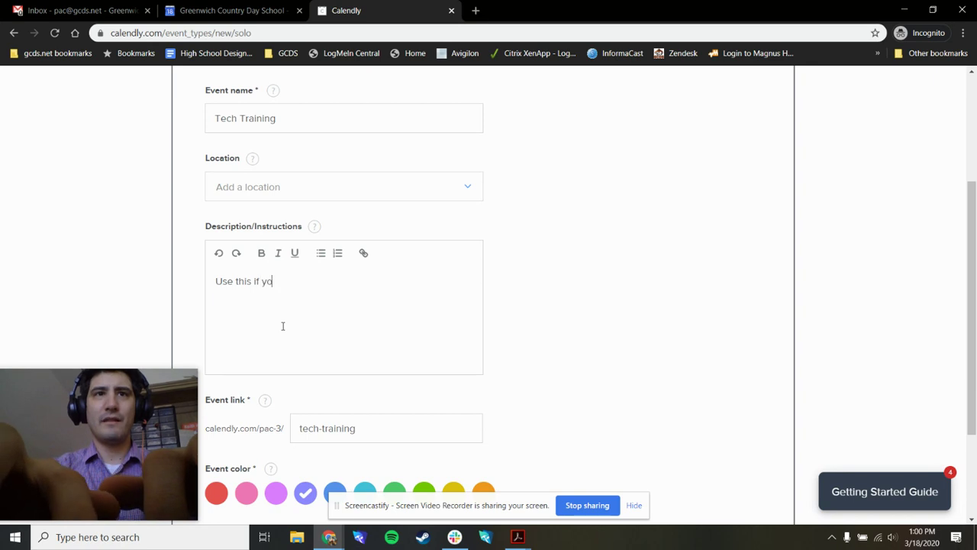
pyautogui.write('u want to book tr')
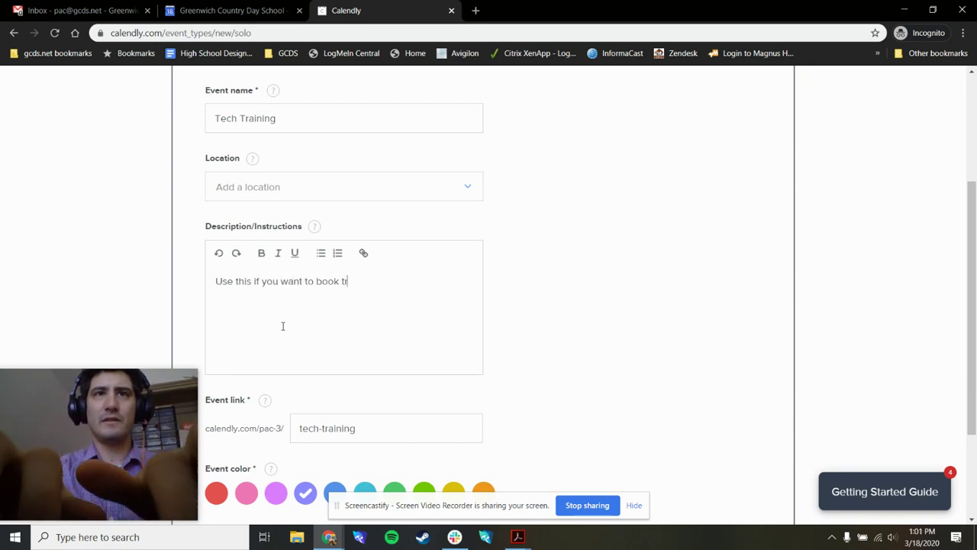
pyautogui.write('ainings')
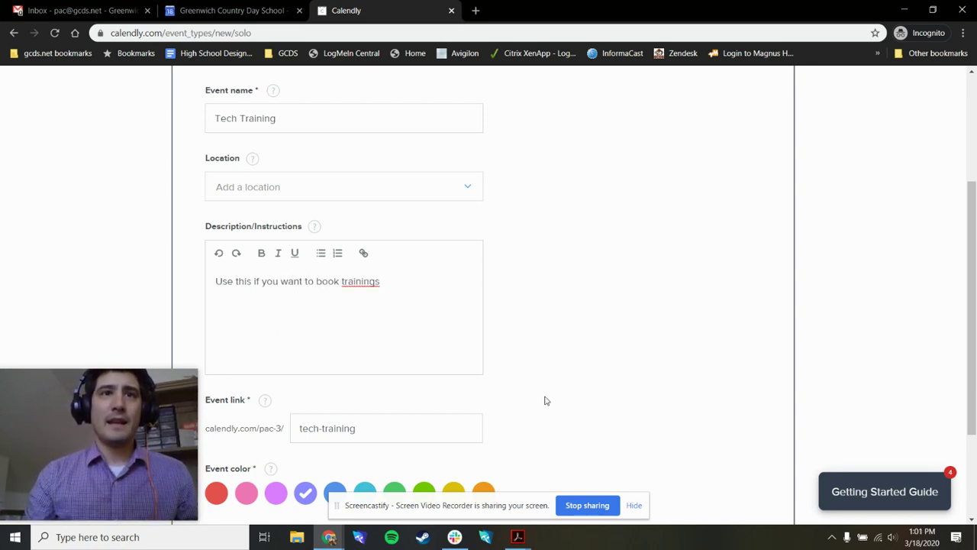
pyautogui.scroll(-2, 339, 447)
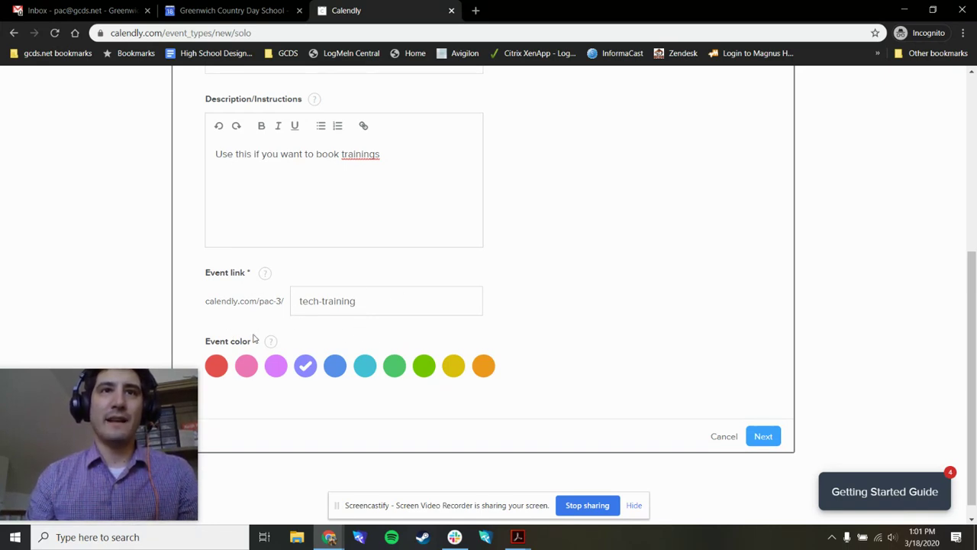
pyautogui.click(765, 439)
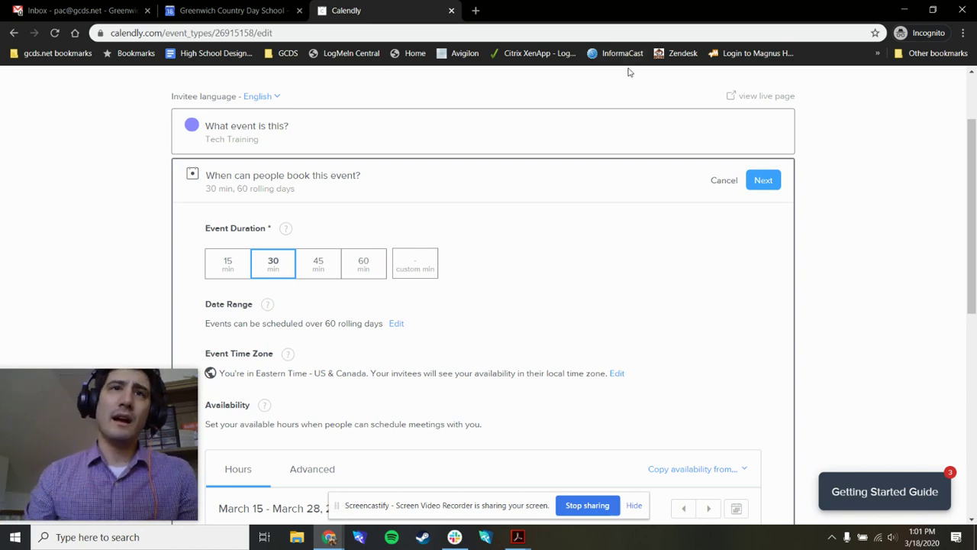
# Step: Try 15, 45, 60 and a custom 27-minute duration, settling on 30 minutes
pyautogui.click(229, 275)
pyautogui.click(273, 272)
pyautogui.click(319, 269)
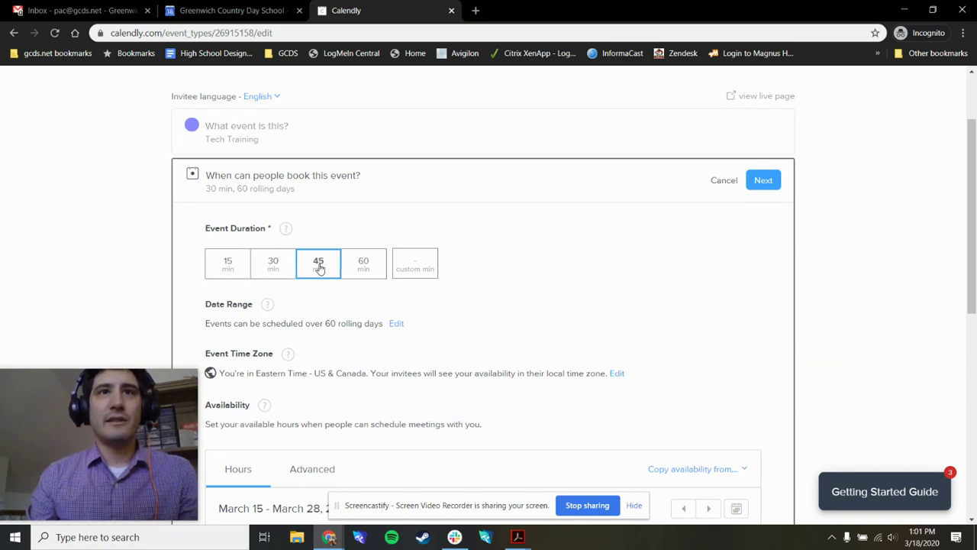
pyautogui.click(369, 268)
pyautogui.click(323, 270)
pyautogui.click(275, 266)
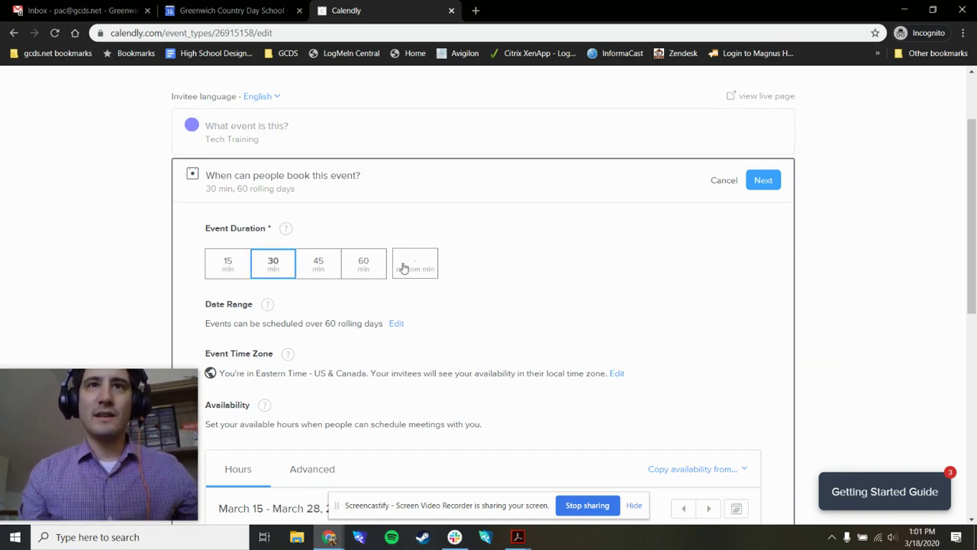
pyautogui.click(405, 265)
pyautogui.write('27')
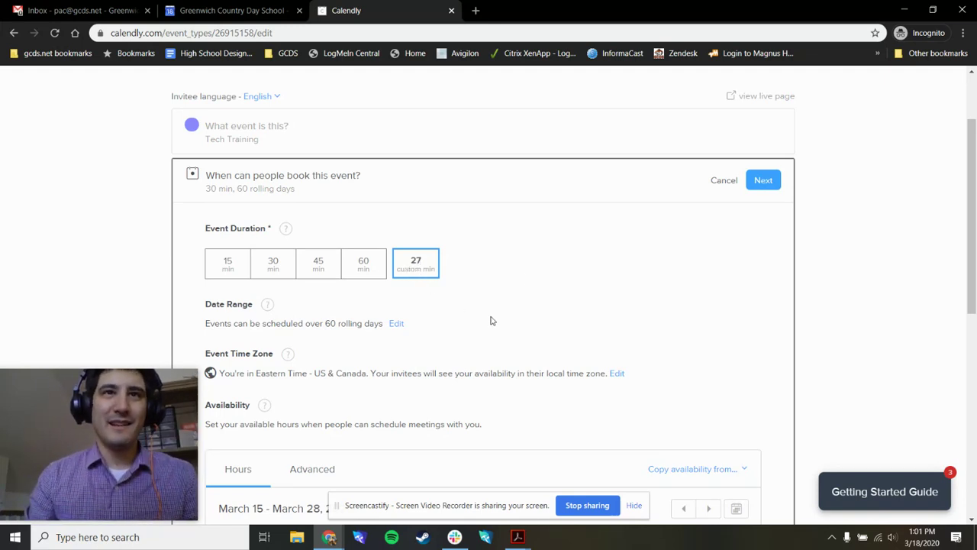
pyautogui.scroll(-1, 458, 290)
pyautogui.click(268, 202)
# Step: Review the Hours and Advanced availability settings for the 60-rolling-day window
pyautogui.scroll(-1, 458, 259)
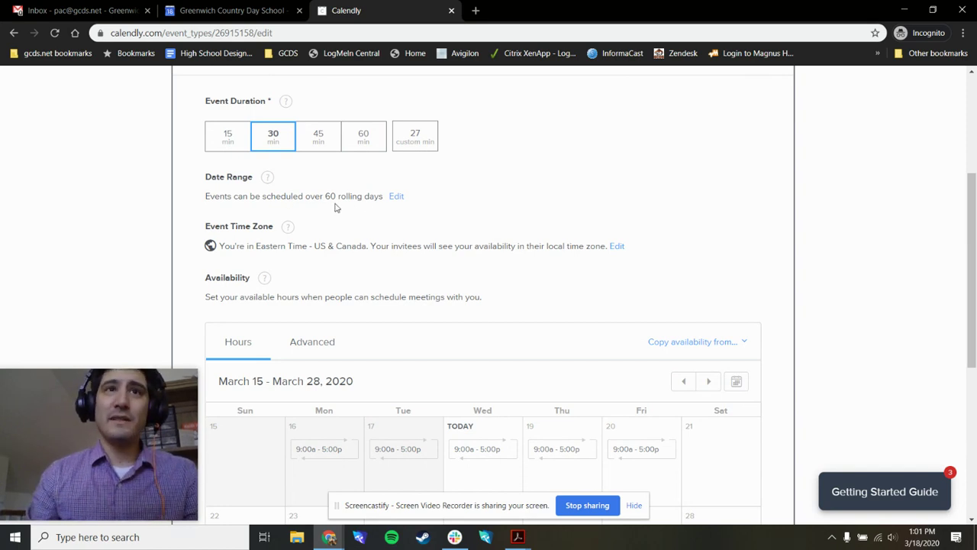
pyautogui.scroll(-1, 514, 204)
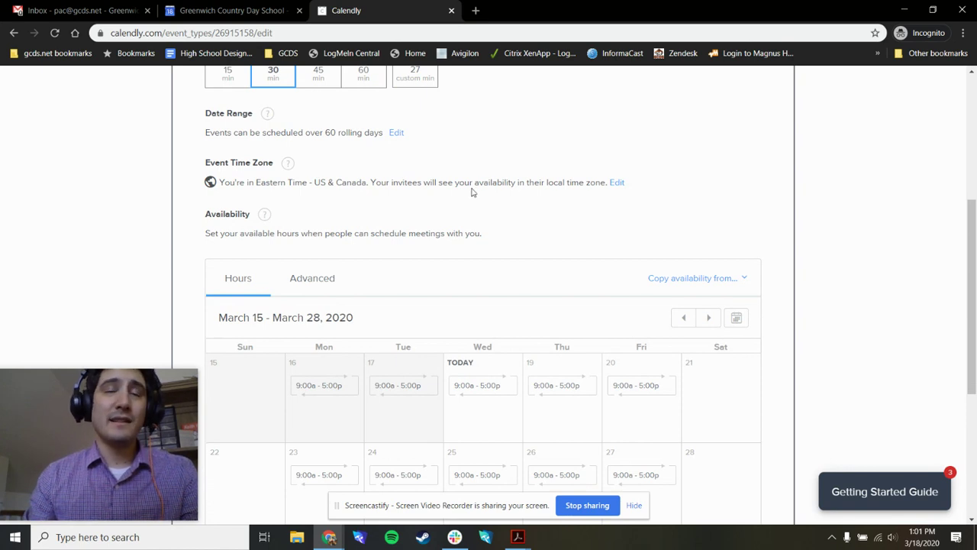
pyautogui.scroll(-1, 468, 188)
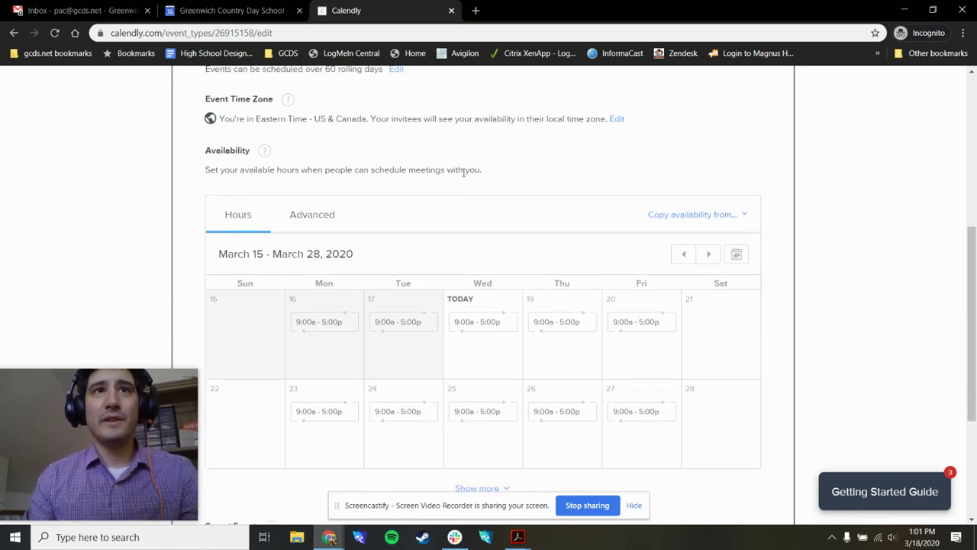
pyautogui.scroll(-1, 595, 186)
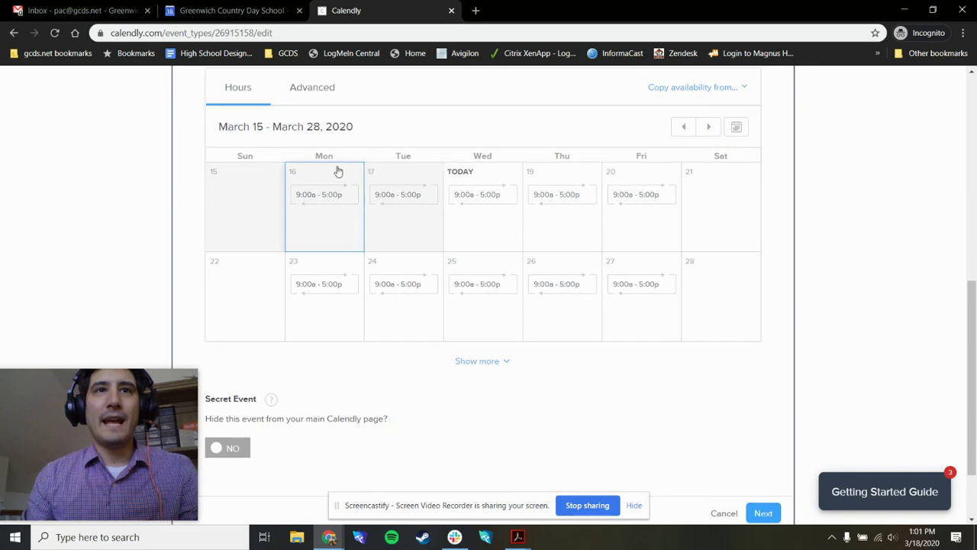
pyautogui.click(320, 151)
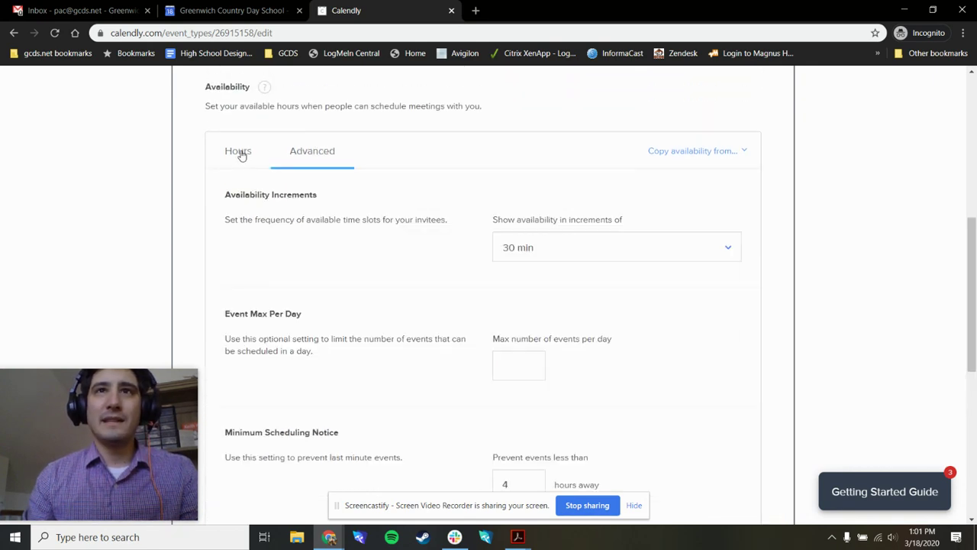
pyautogui.click(248, 152)
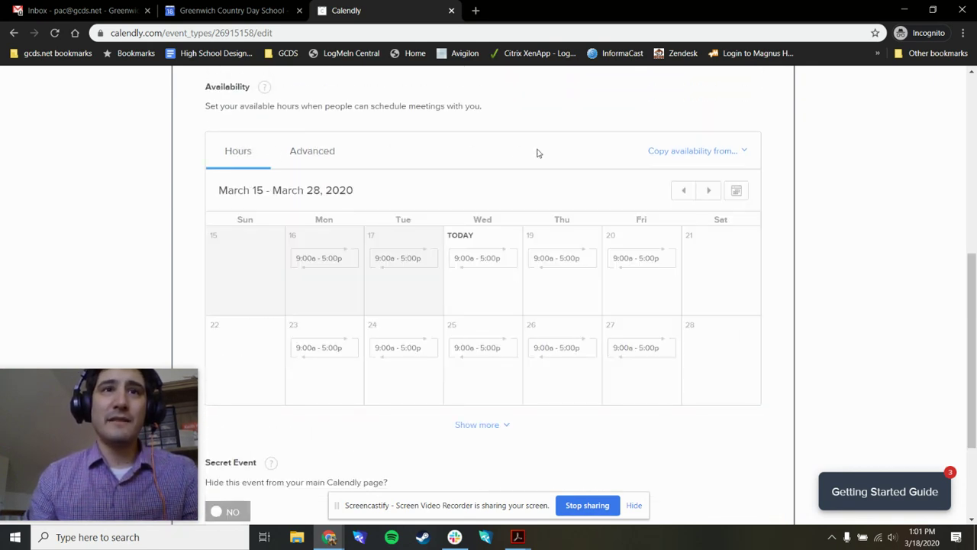
pyautogui.scroll(-3, 535, 157)
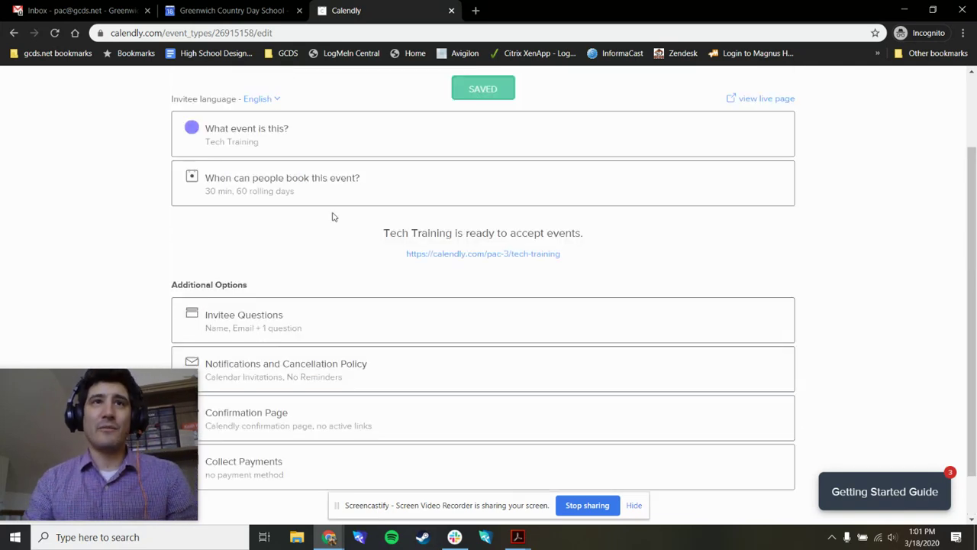
# Step: Go back to the Event Types list
pyautogui.scroll(-1, 634, 238)
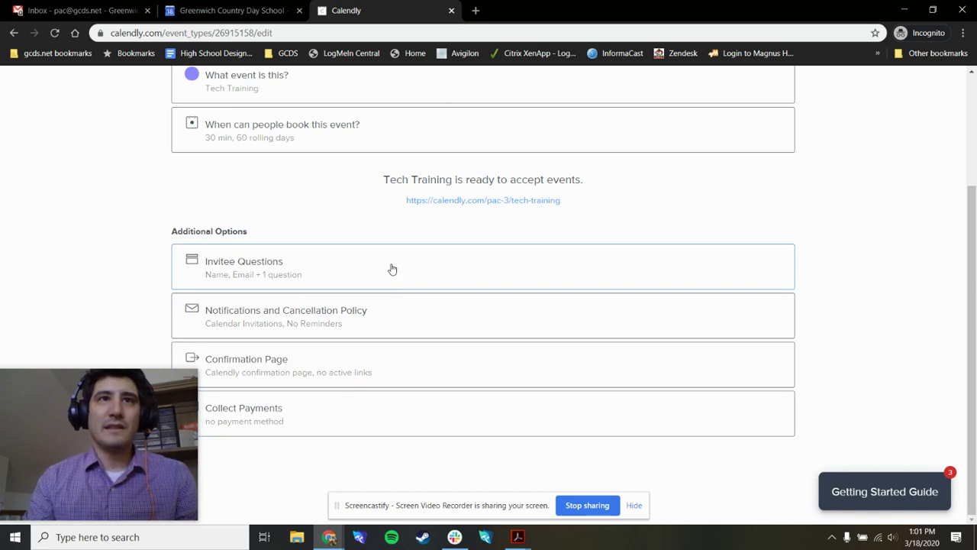
pyautogui.scroll(2, 621, 252)
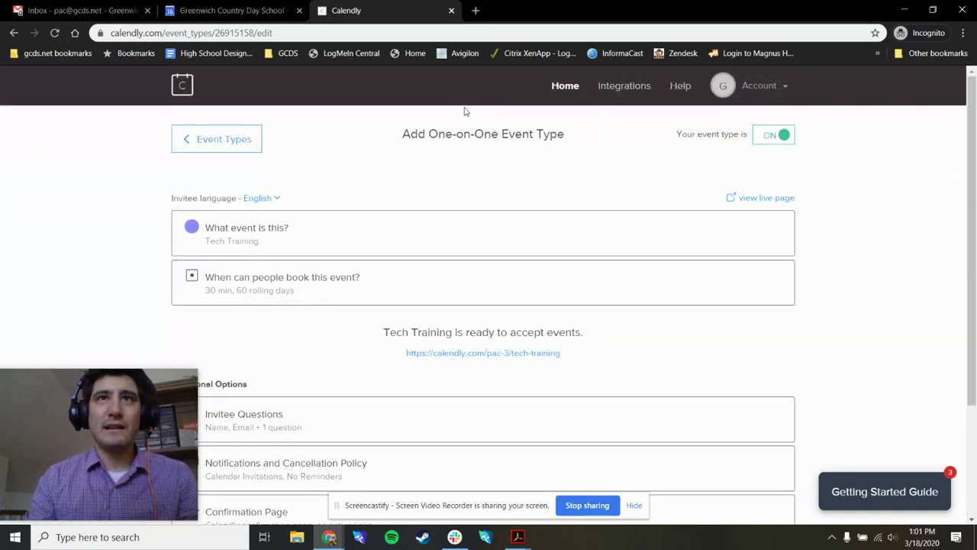
pyautogui.scroll(-2, 643, 289)
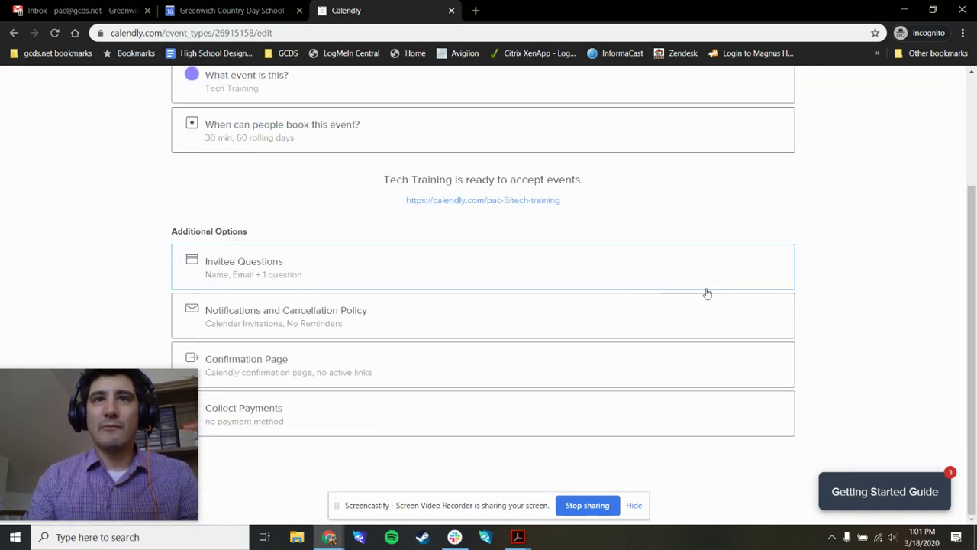
pyautogui.scroll(2, 703, 291)
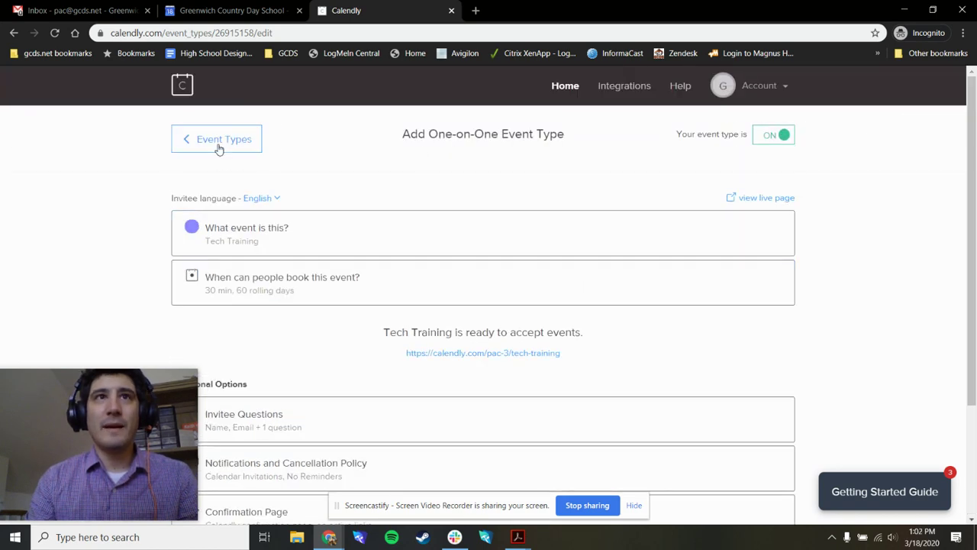
pyautogui.click(219, 142)
pyautogui.scroll(-1, 737, 200)
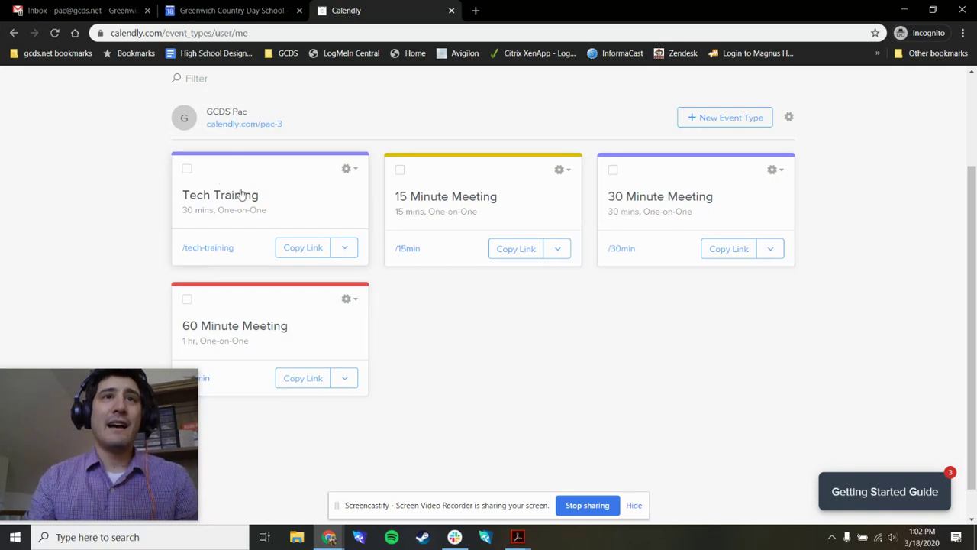
# Step: Bulk turn on Tech Training and 15 Minute Meeting
pyautogui.click(187, 170)
pyautogui.click(400, 177)
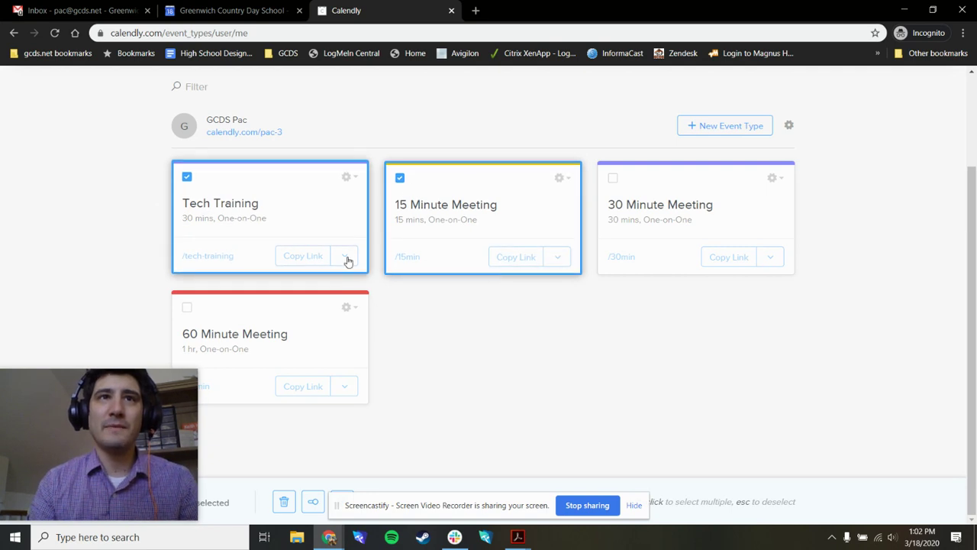
pyautogui.click(313, 501)
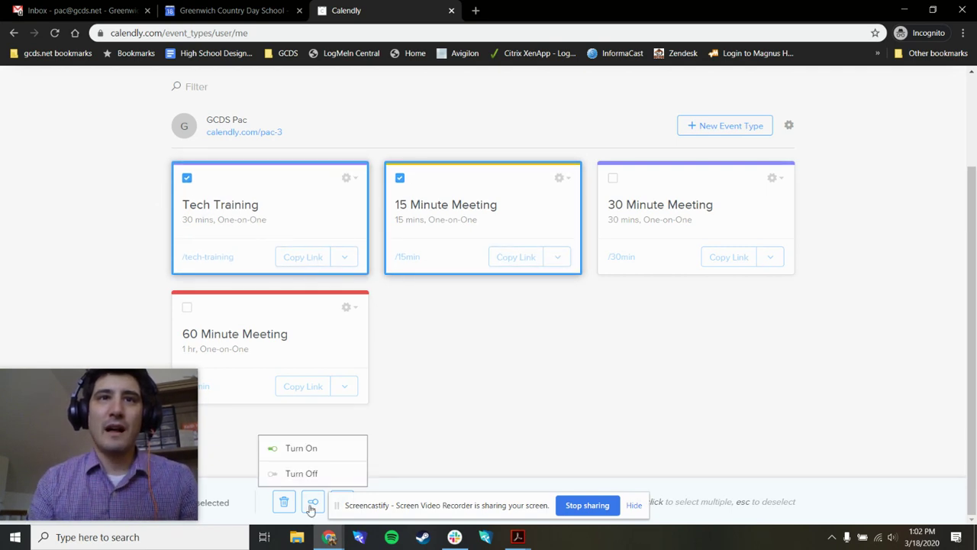
pyautogui.click(291, 449)
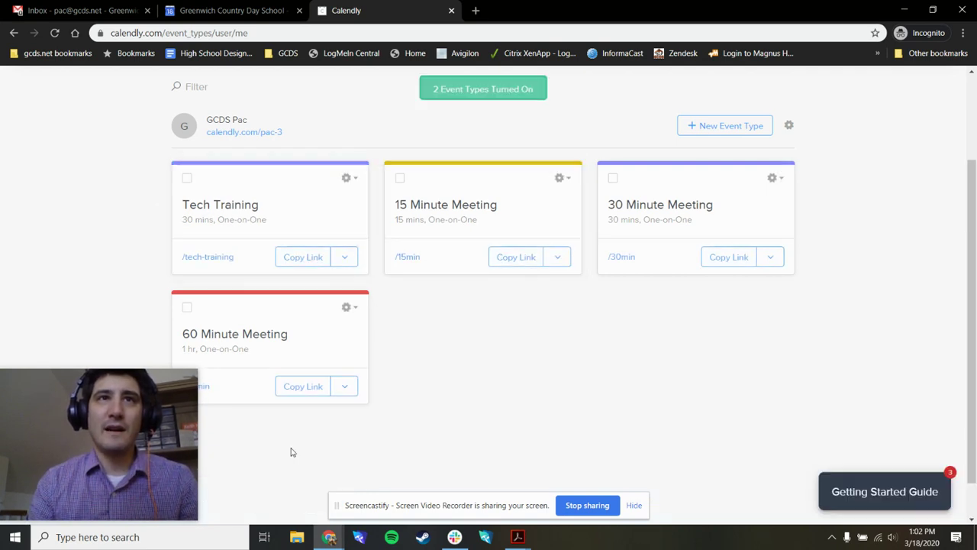
# Step: Select, then clear, Tech Training and 15 Minute Meeting in the event list
pyautogui.click(187, 178)
pyautogui.click(397, 178)
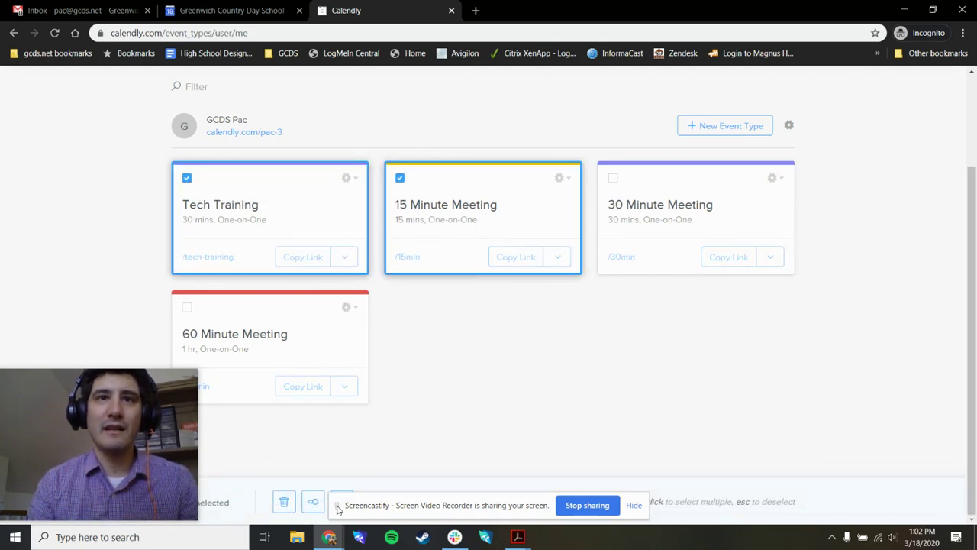
pyautogui.moveTo(338, 509); pyautogui.dragTo(652, 506)
pyautogui.moveTo(22, 387); pyautogui.dragTo(814, 388)
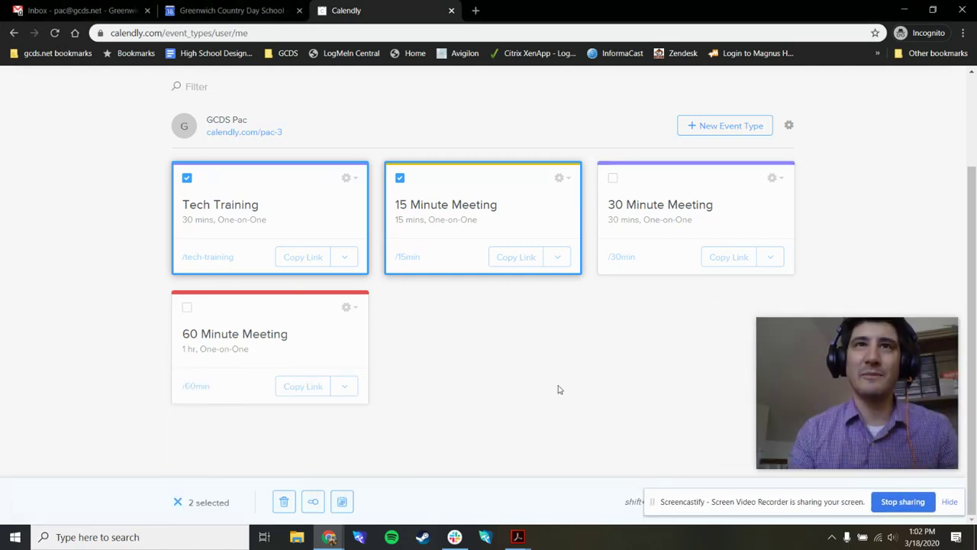
pyautogui.click(187, 178)
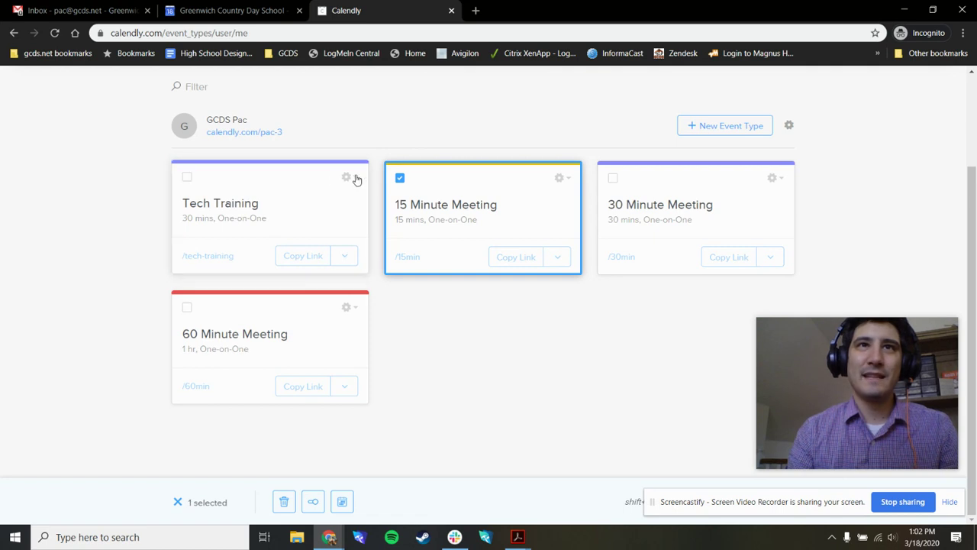
pyautogui.click(401, 179)
# Step: Bulk turn off the 30 Minute Meeting and 60 Minute Meeting event types
pyautogui.click(613, 178)
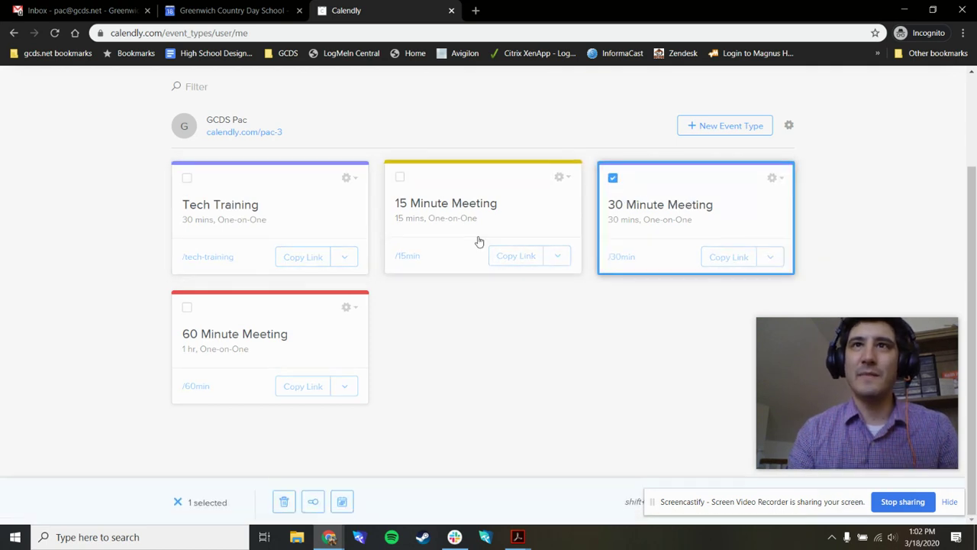
pyautogui.click(188, 307)
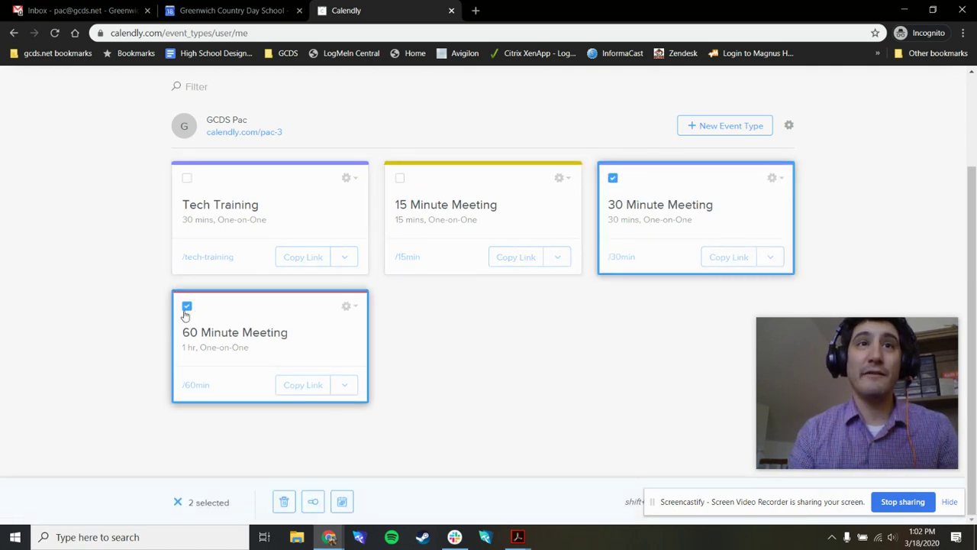
pyautogui.click(316, 502)
pyautogui.click(307, 478)
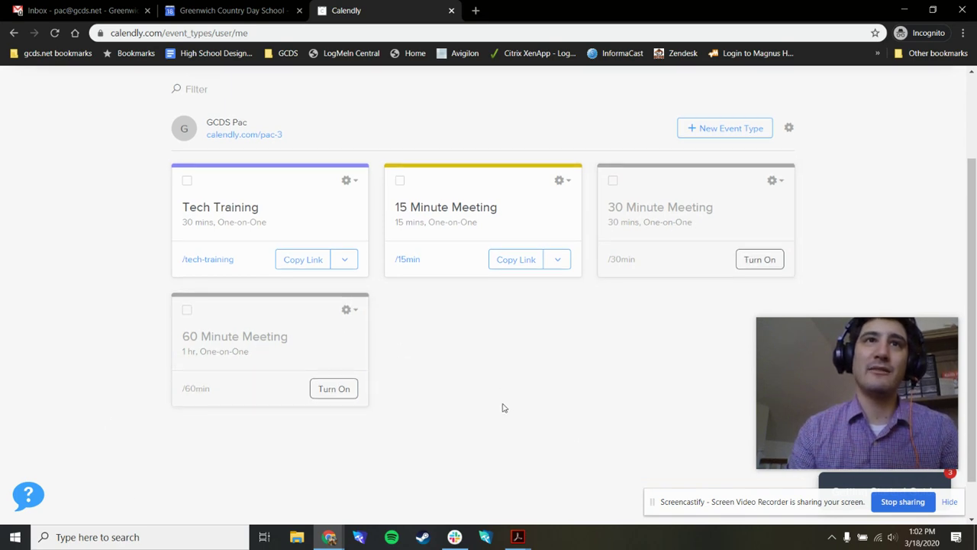
pyautogui.scroll(2, 503, 408)
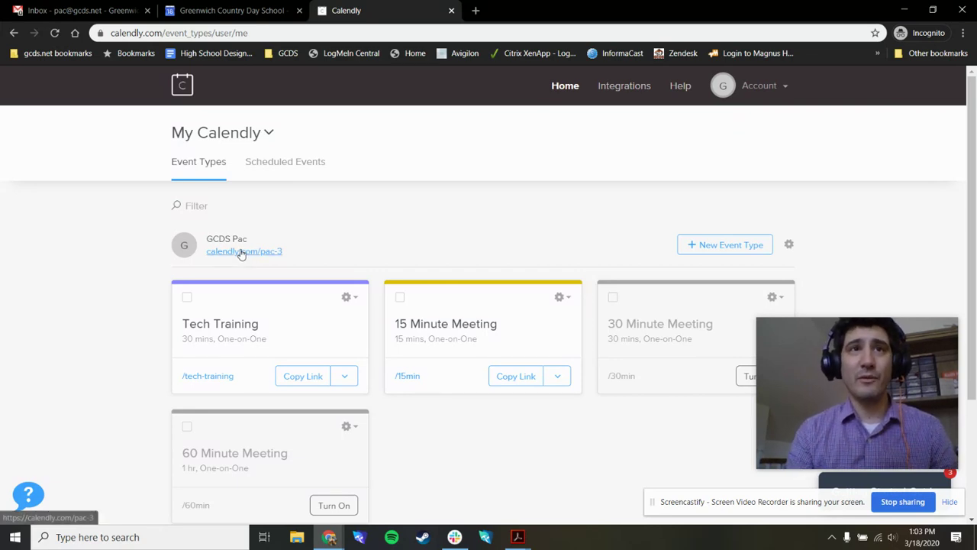
pyautogui.click(242, 252)
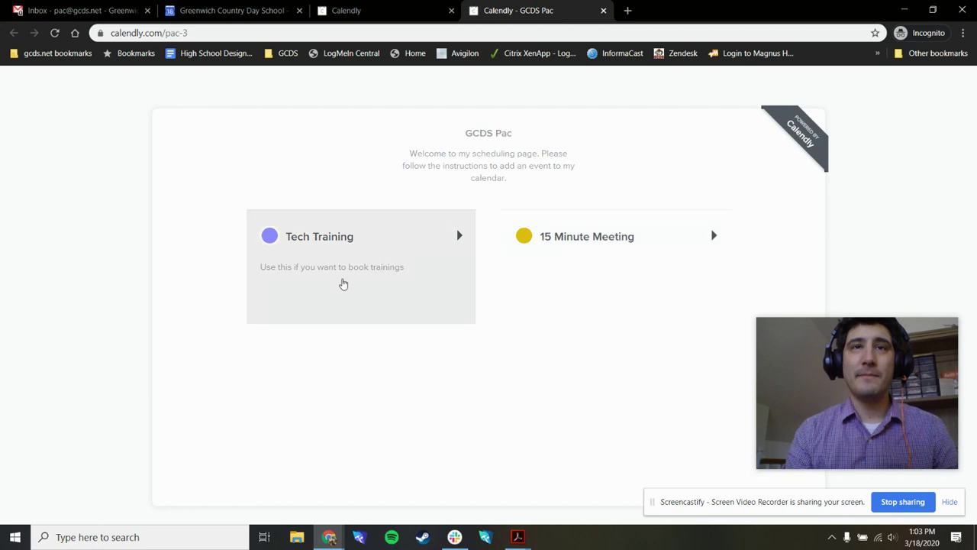
# Step: Choose Tech Training and confirm the 9:30am slot on Friday, March 20
pyautogui.click(330, 283)
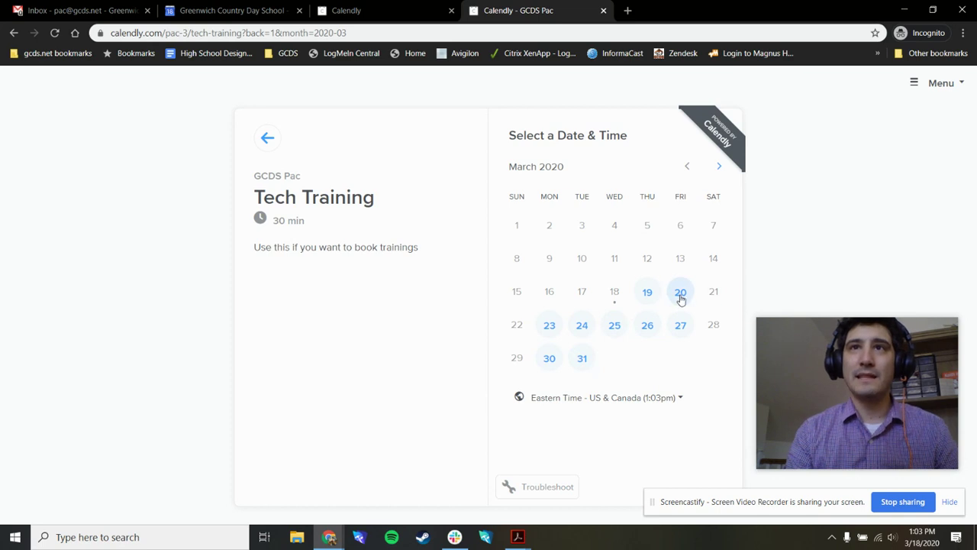
pyautogui.click(681, 292)
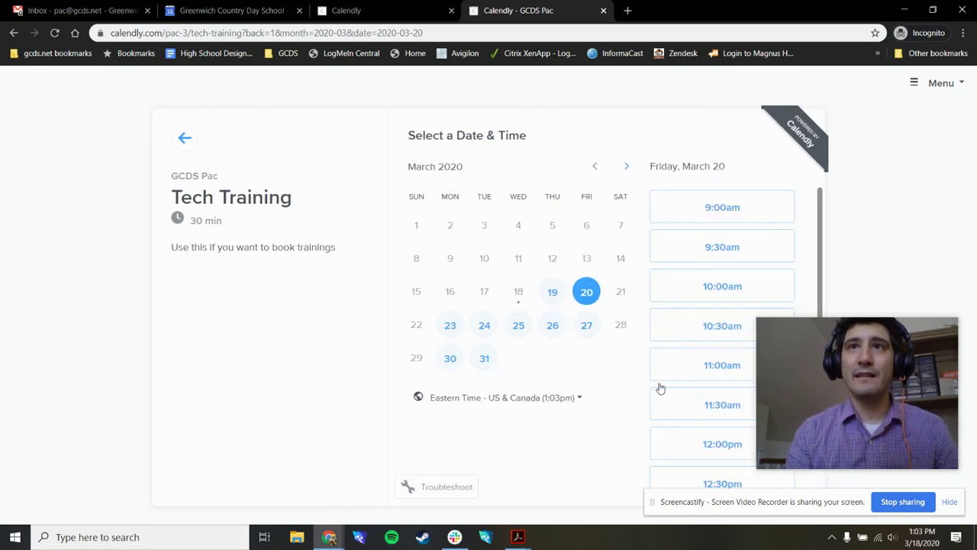
pyautogui.scroll(-5, 718, 321)
pyautogui.scroll(5, 688, 330)
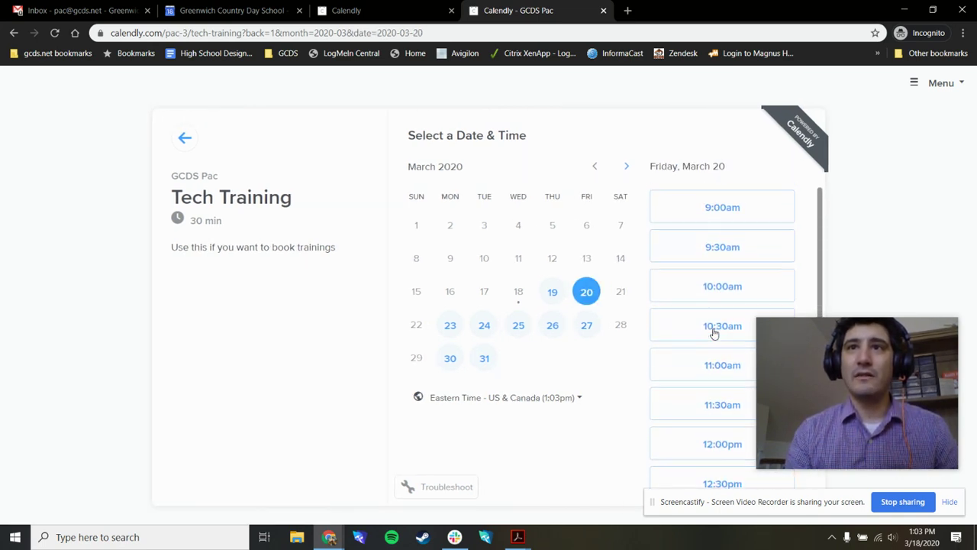
pyautogui.click(714, 250)
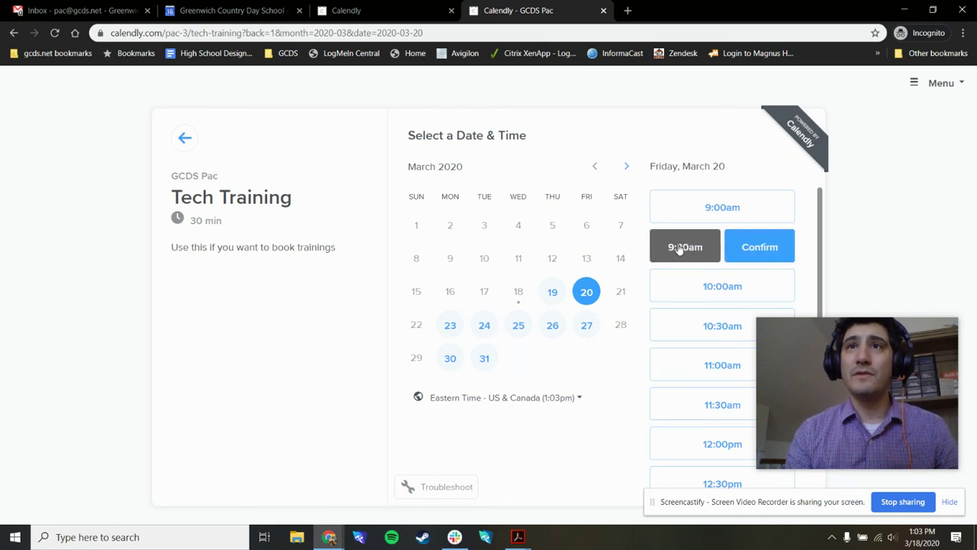
pyautogui.click(760, 248)
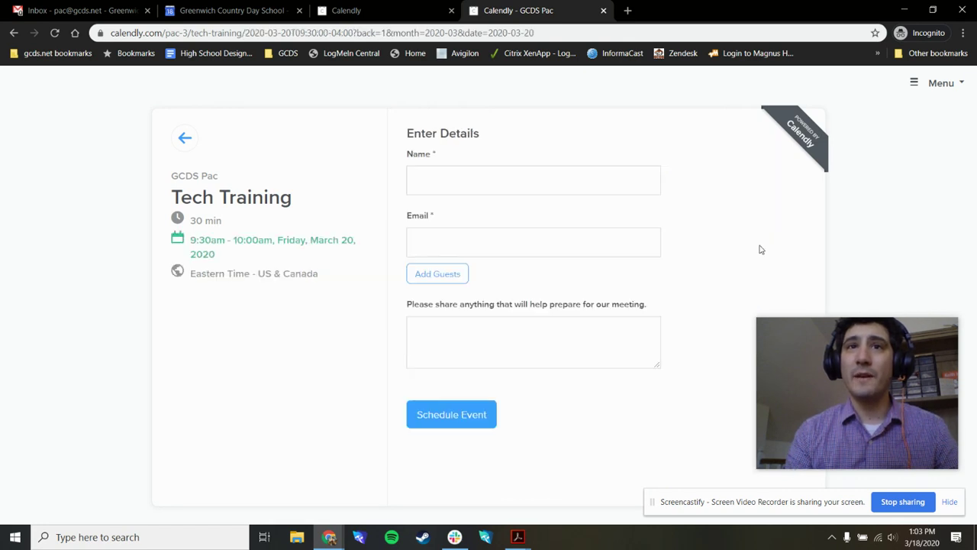
# Step: Enter the attendee's name and e-mail, schedule the event, then view Google Calendar
pyautogui.click(439, 178)
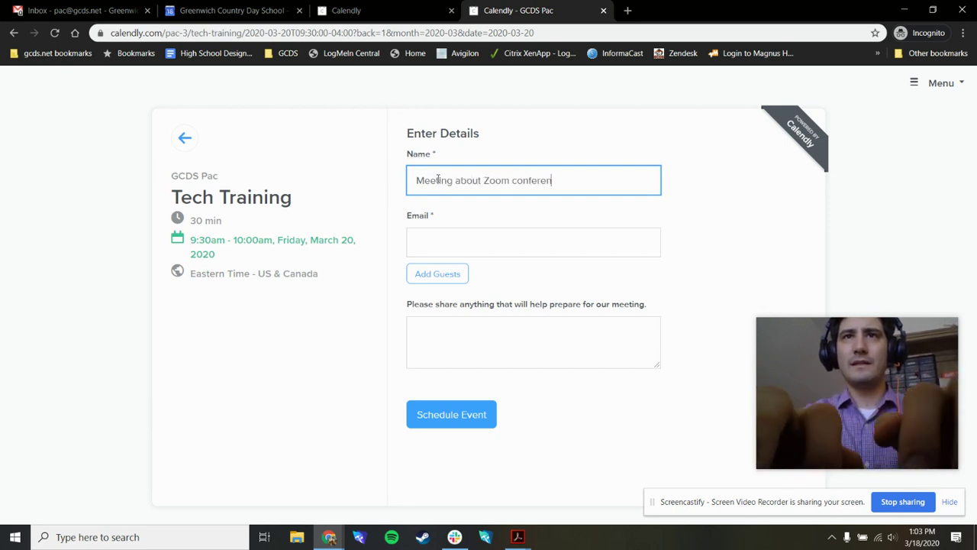
pyautogui.press('Tab')
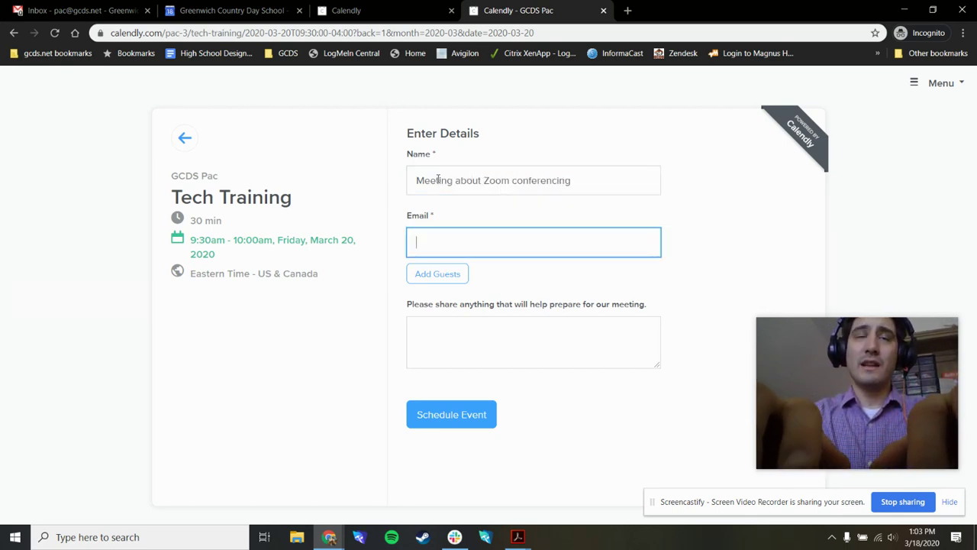
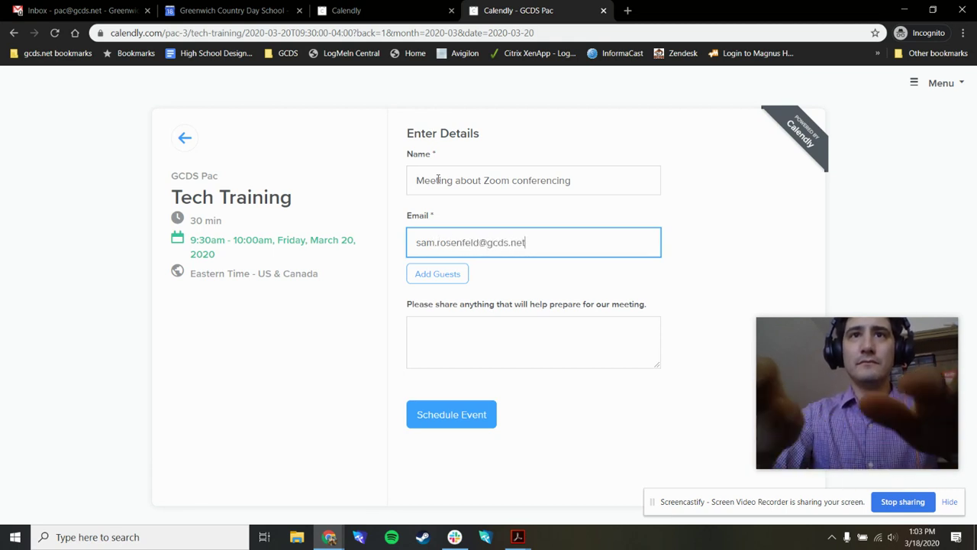
pyautogui.click(493, 348)
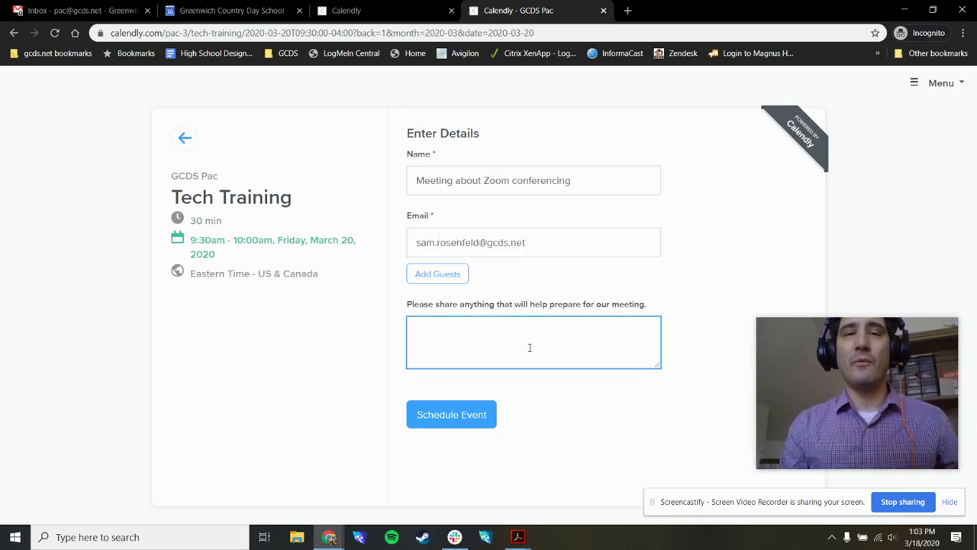
pyautogui.click(468, 419)
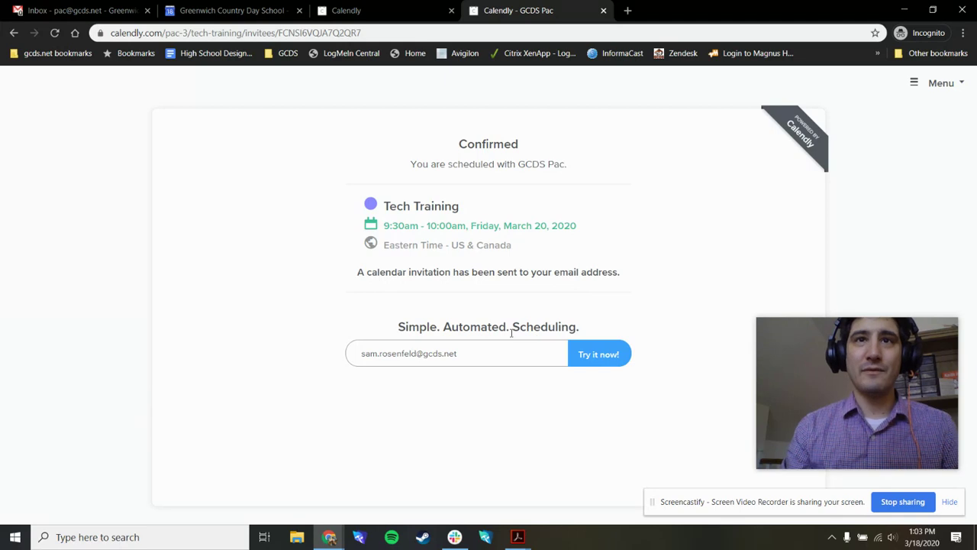
pyautogui.click(222, 10)
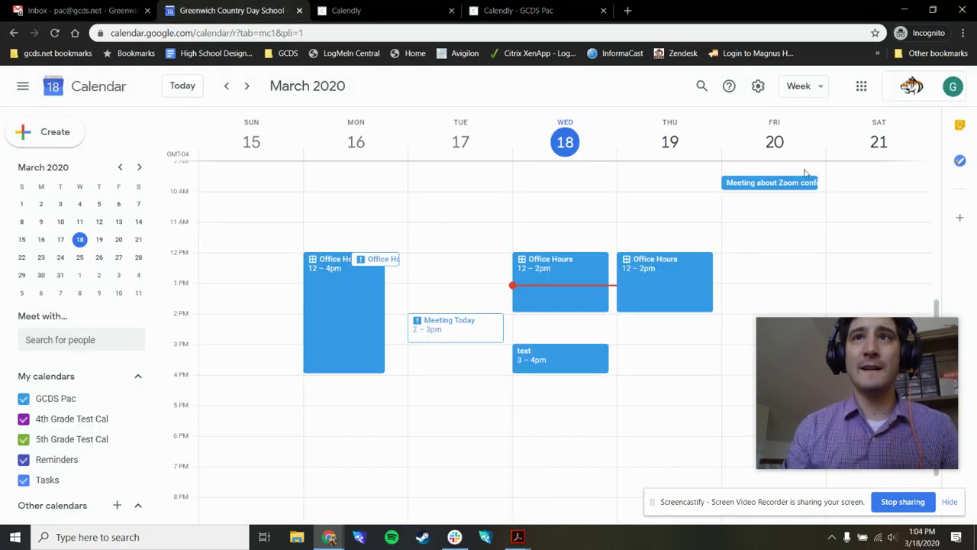
pyautogui.scroll(2, 782, 191)
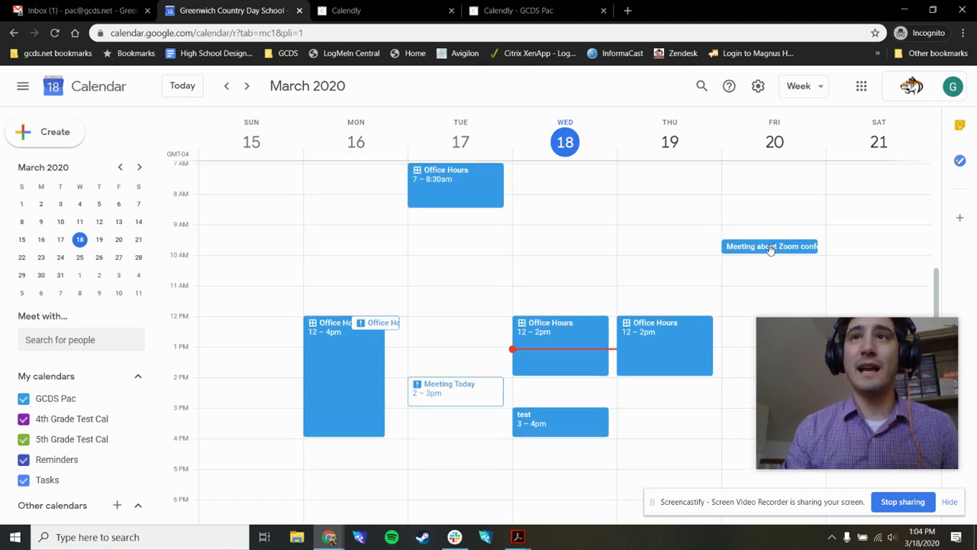
pyautogui.click(771, 249)
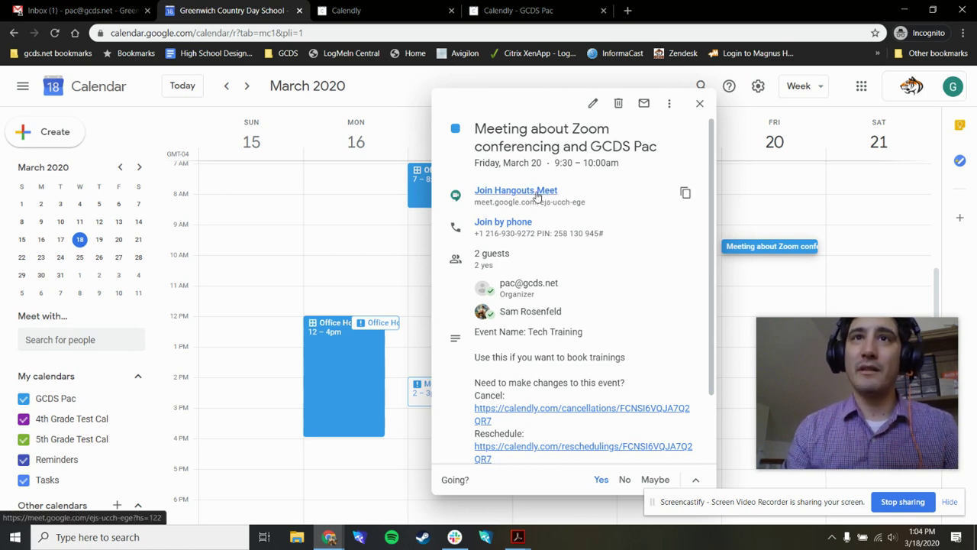
pyautogui.scroll(-1, 540, 263)
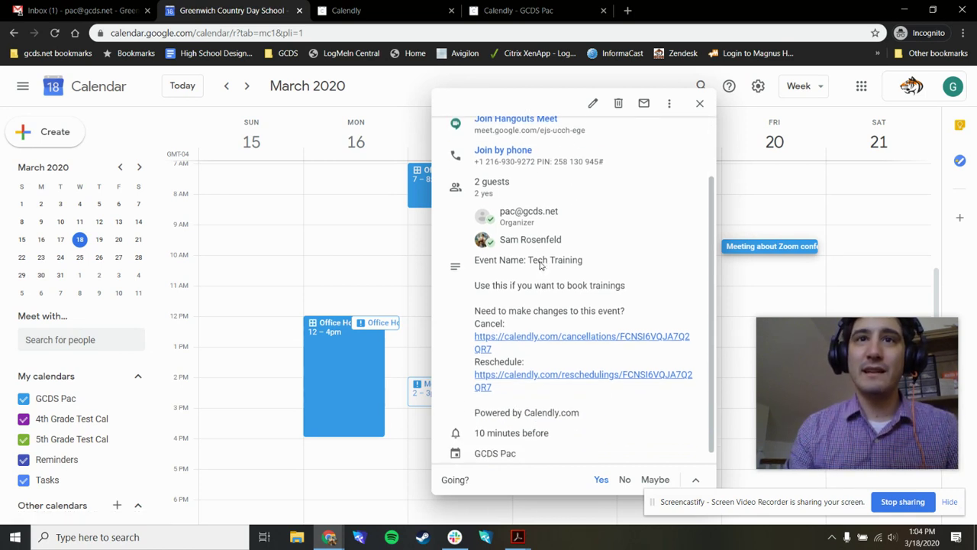
pyautogui.scroll(-1, 540, 264)
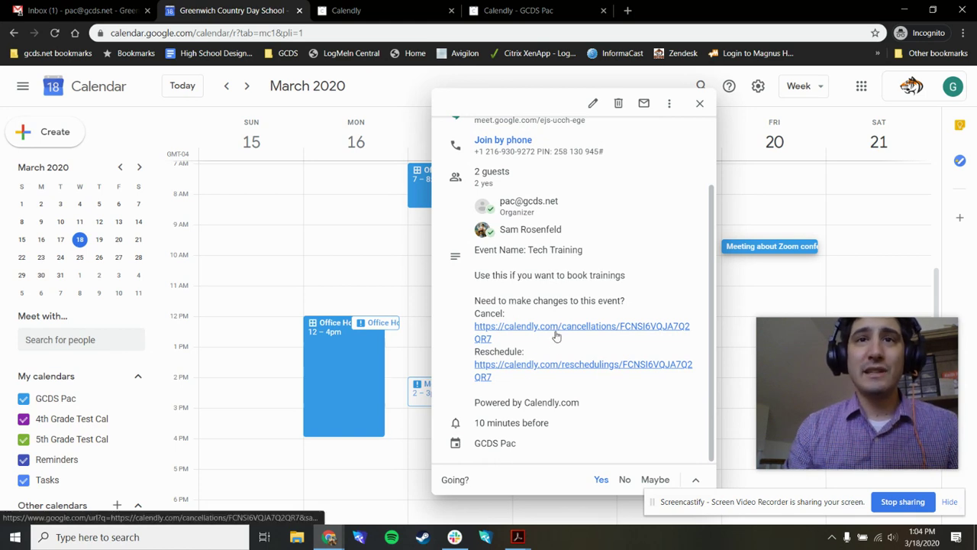
pyautogui.click(700, 107)
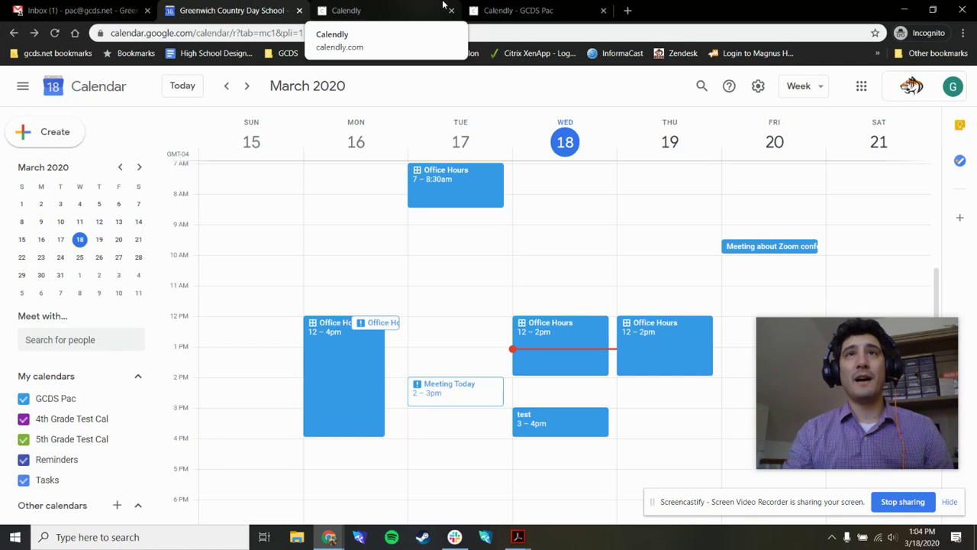
pyautogui.click(523, 8)
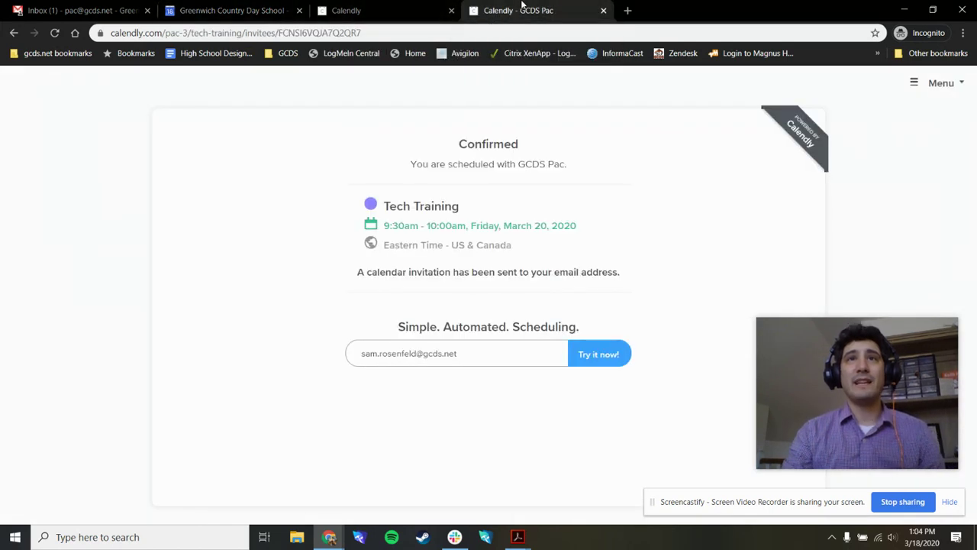
pyautogui.click(405, 6)
pyautogui.click(604, 12)
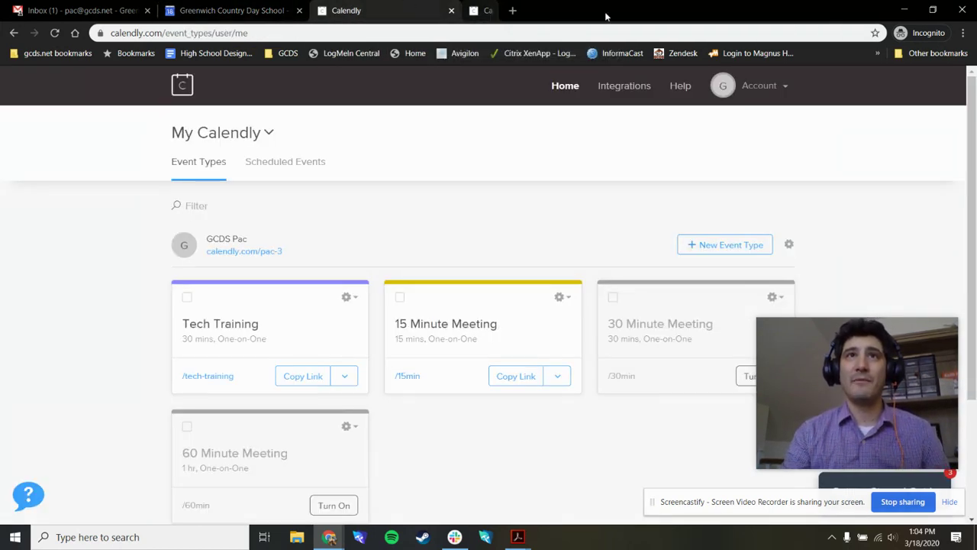
pyautogui.click(259, 251)
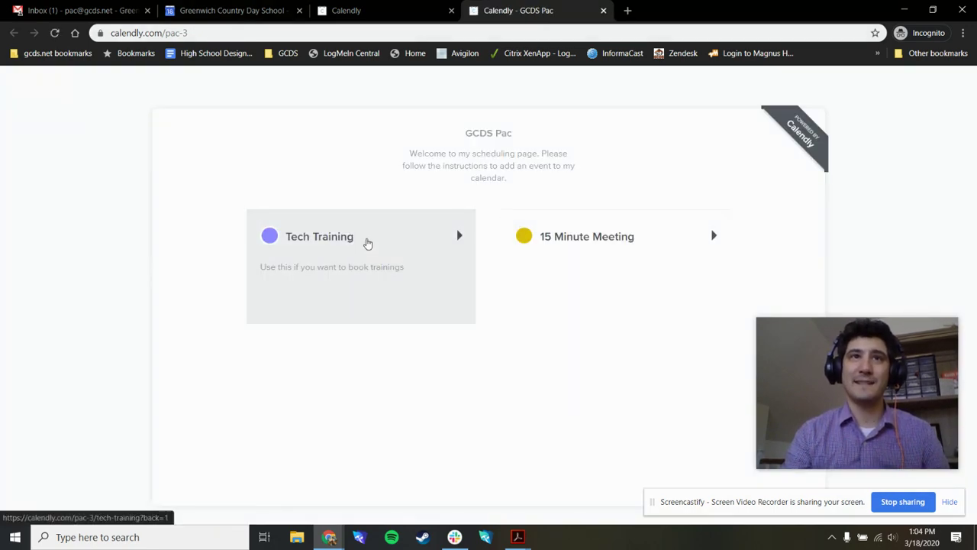
pyautogui.click(155, 34)
pyautogui.rightClick(158, 35)
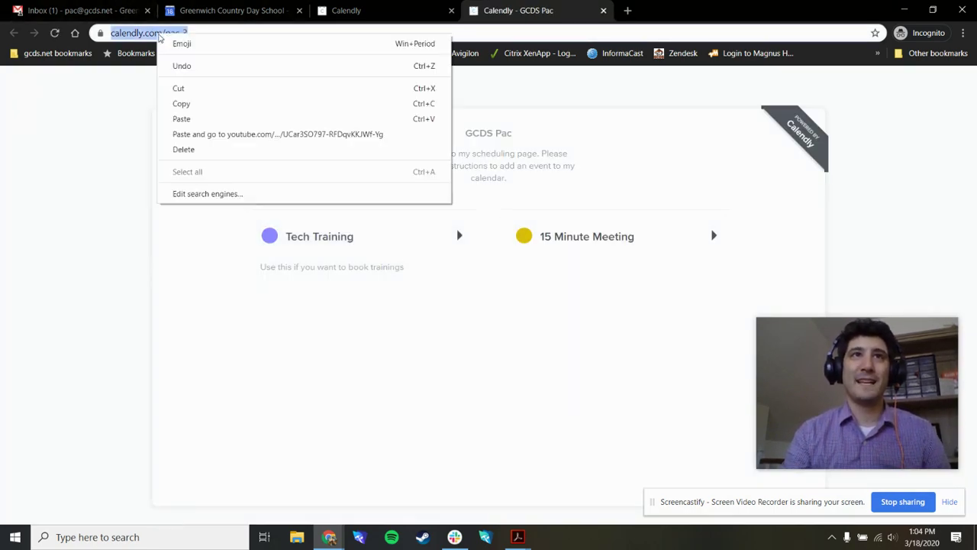
pyautogui.click(197, 105)
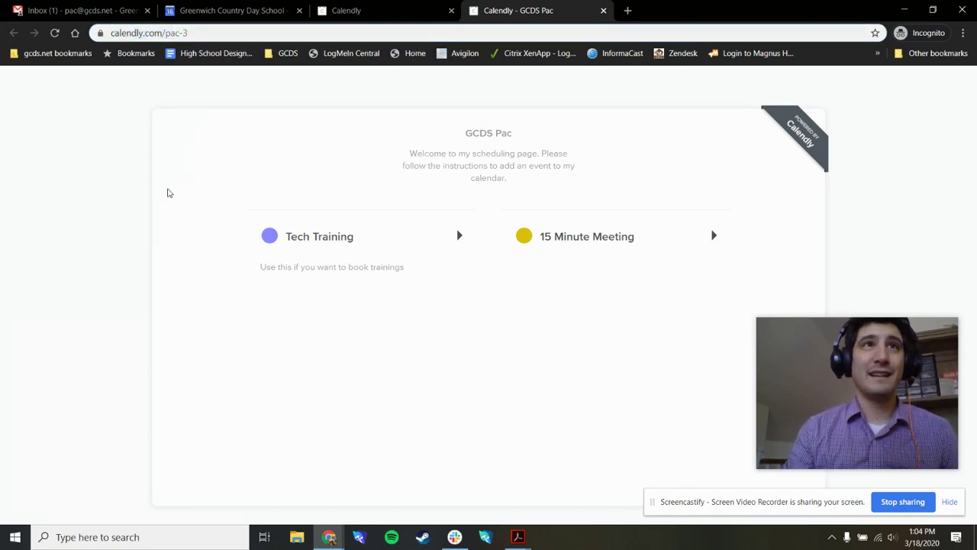
pyautogui.click(88, 8)
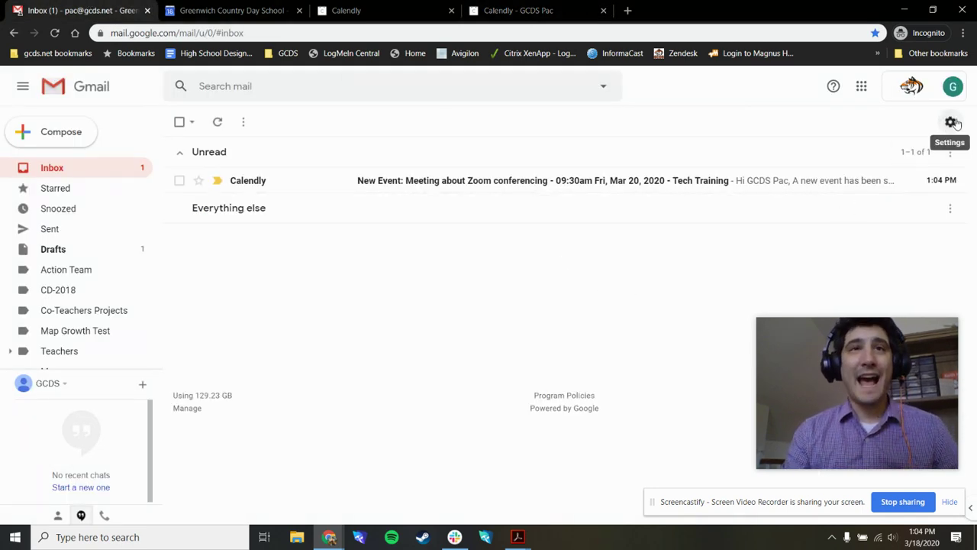
# Step: Open and discard a blank new message, then go to Gmail's Settings page
pyautogui.moveTo(901, 404); pyautogui.dragTo(152, 448)
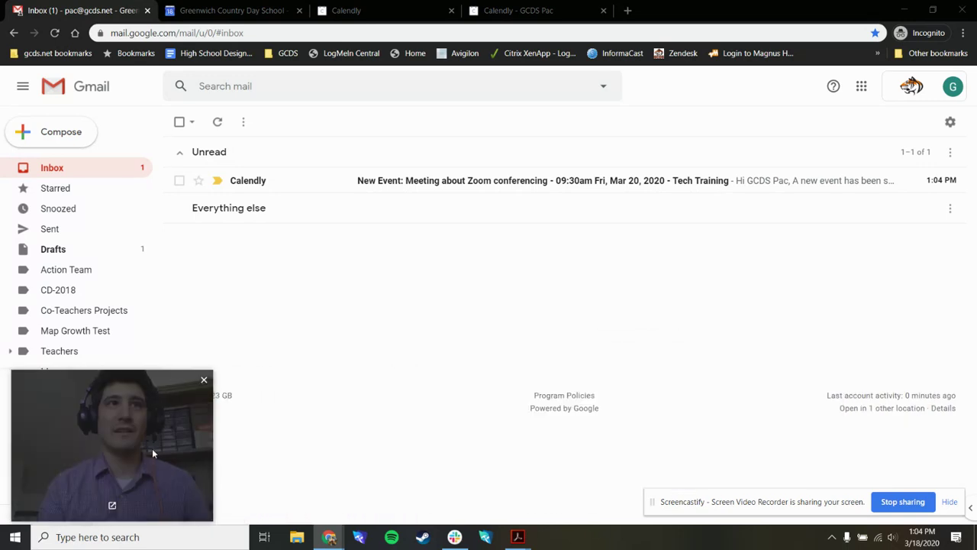
pyautogui.click(61, 133)
pyautogui.click(801, 388)
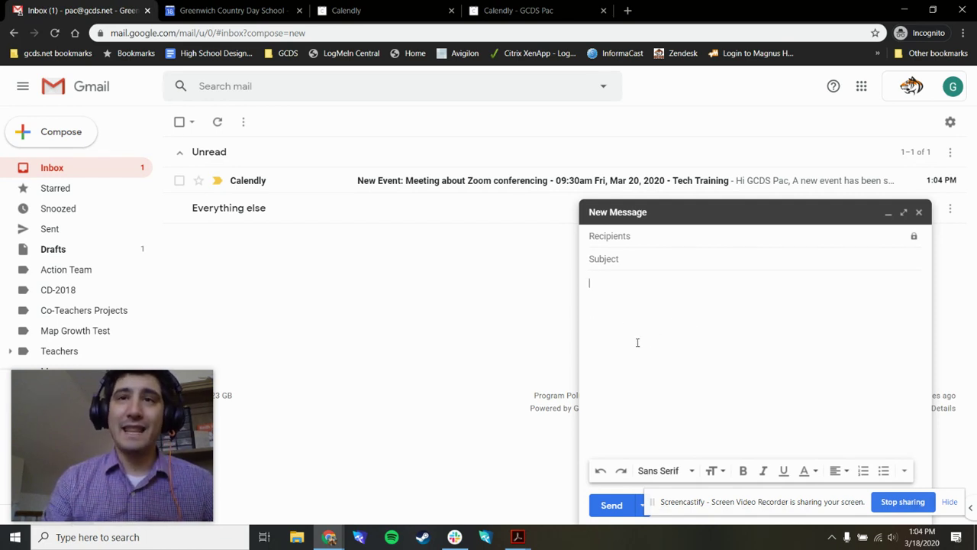
pyautogui.click(921, 213)
pyautogui.click(950, 123)
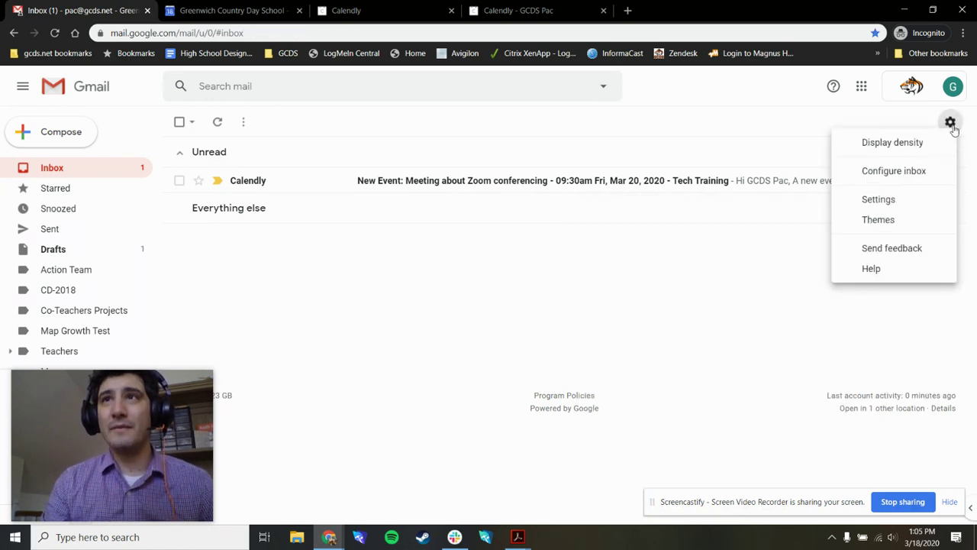
pyautogui.click(910, 207)
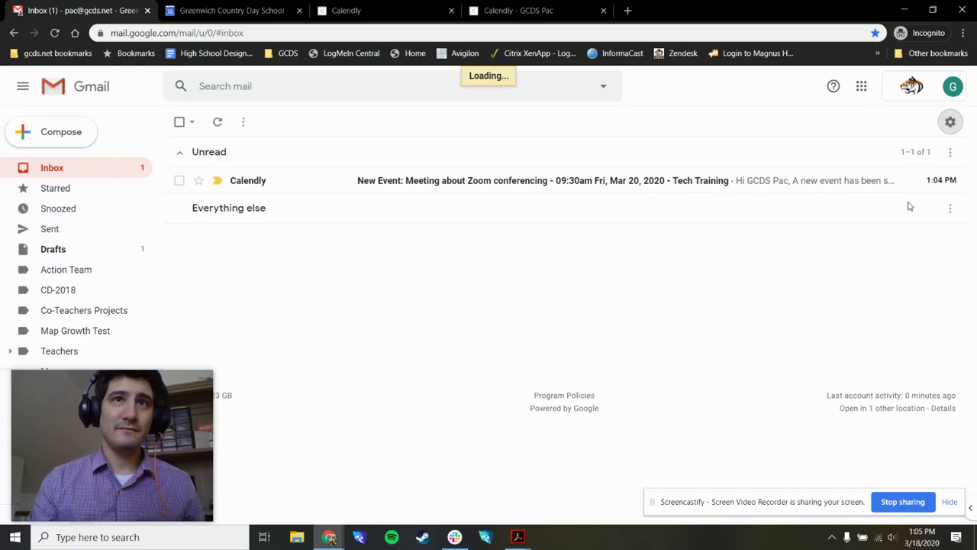
# Step: Enable a custom signature with a name, phone number and 'Book an appointment with me' lines
pyautogui.scroll(-10, 374, 382)
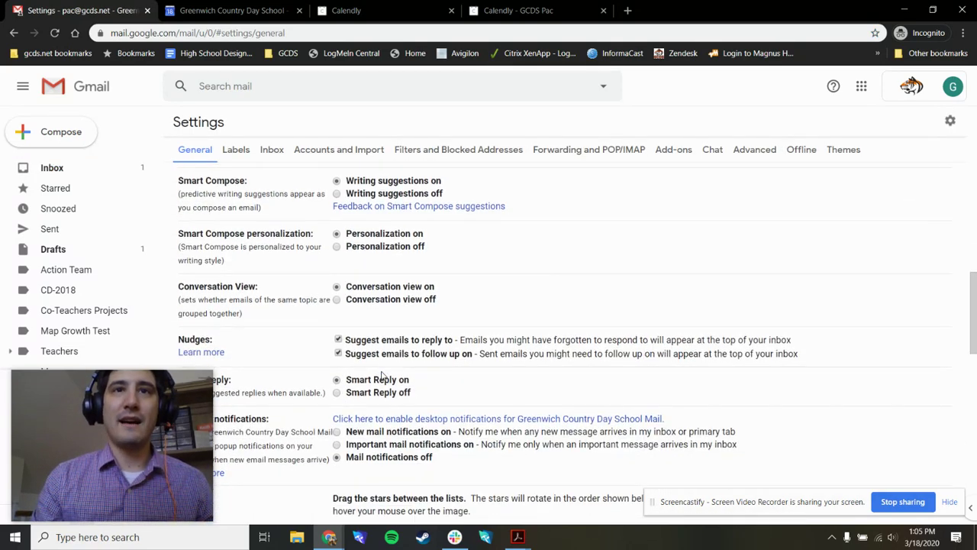
pyautogui.scroll(-4, 383, 373)
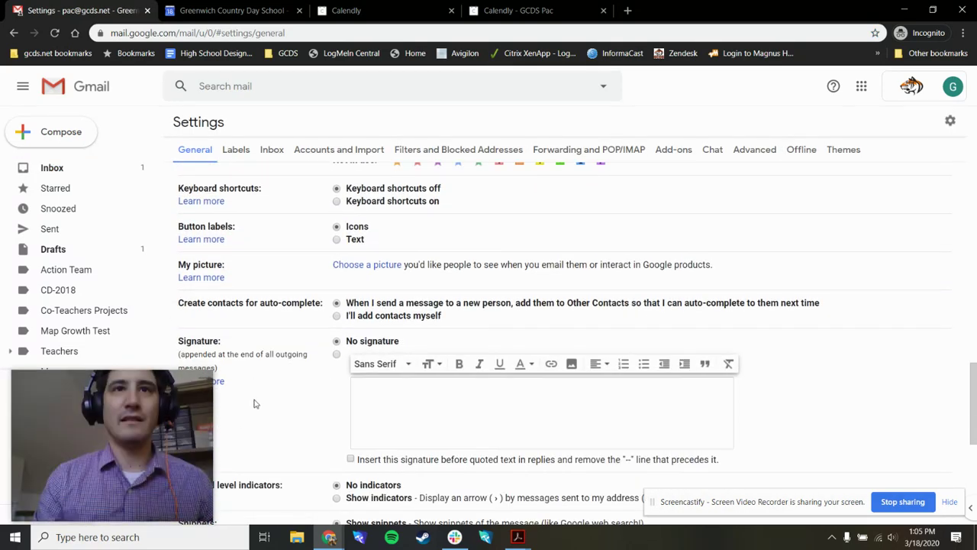
pyautogui.click(439, 334)
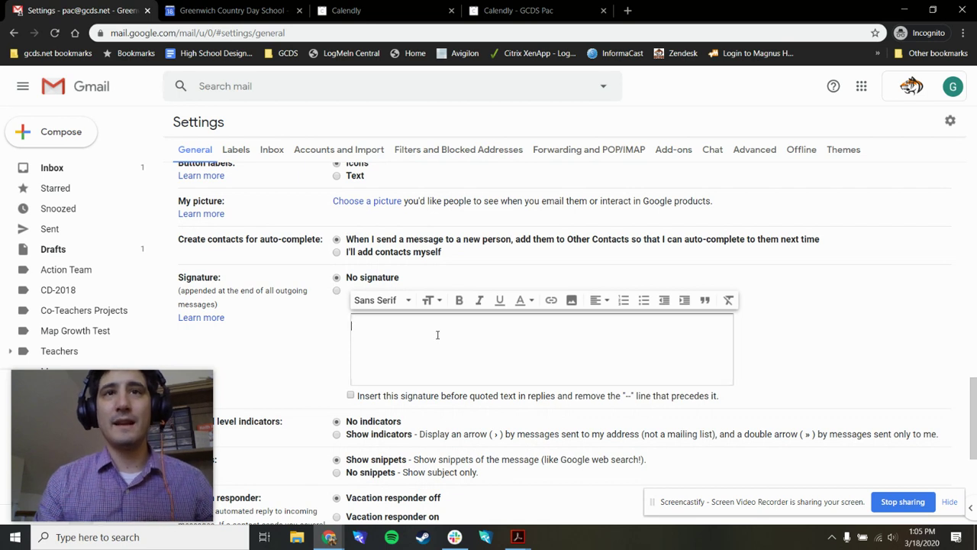
pyautogui.click(337, 290)
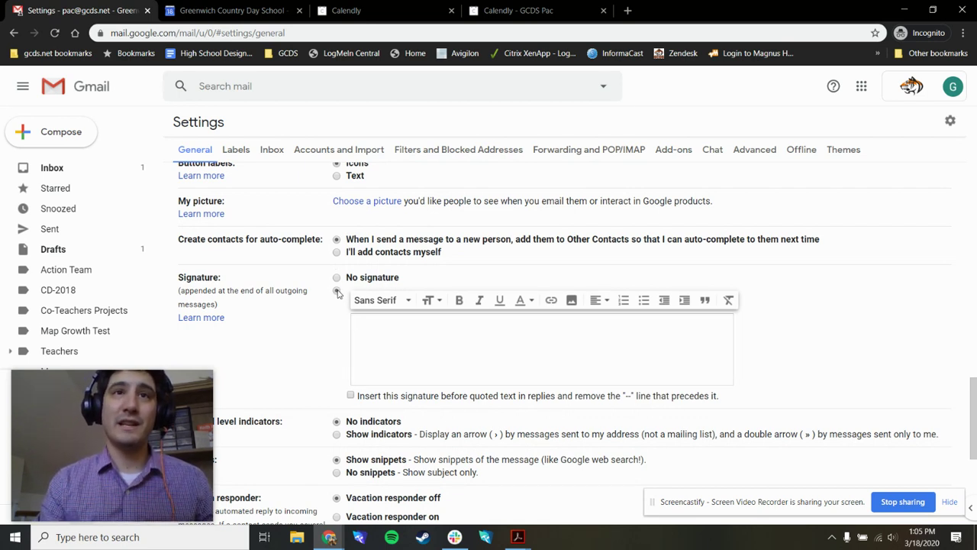
pyautogui.write('PAC')
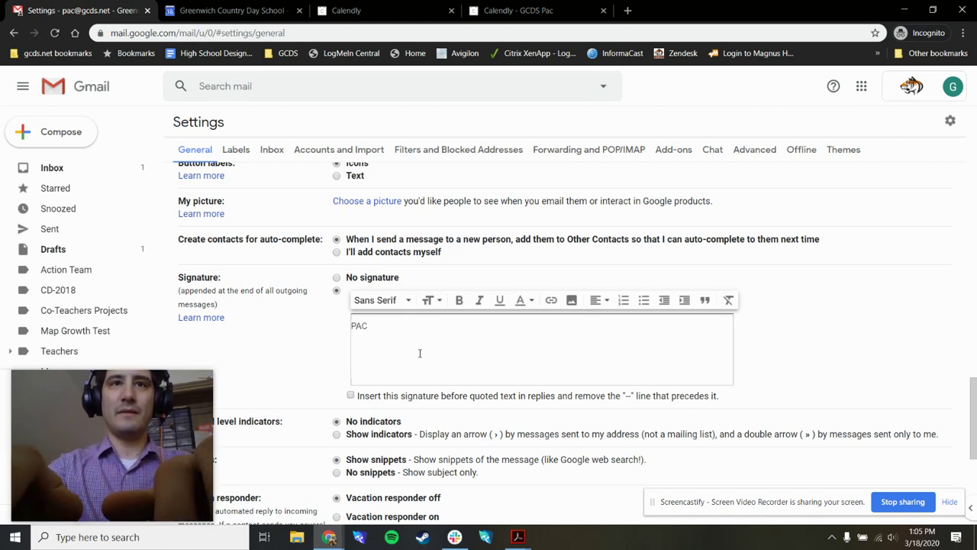
pyautogui.press('Return')
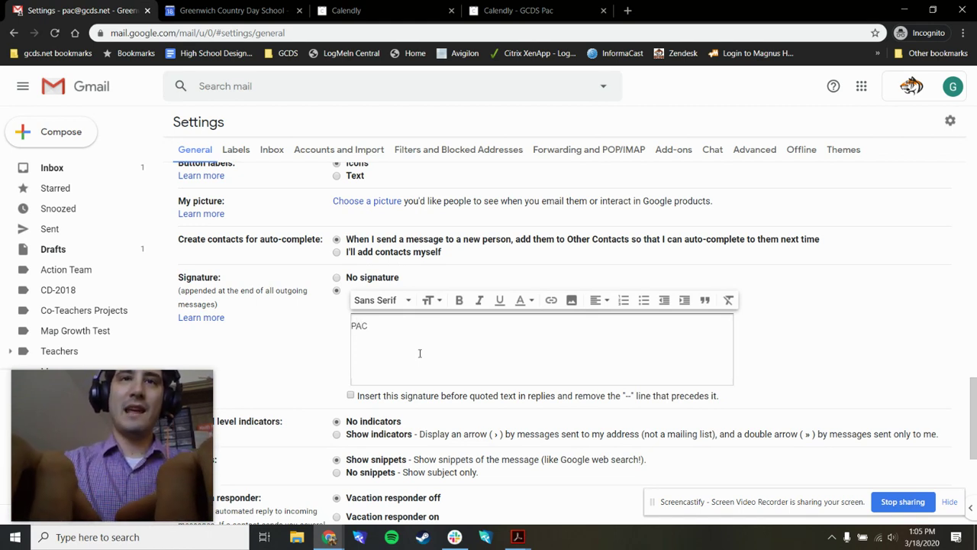
pyautogui.write('123-')
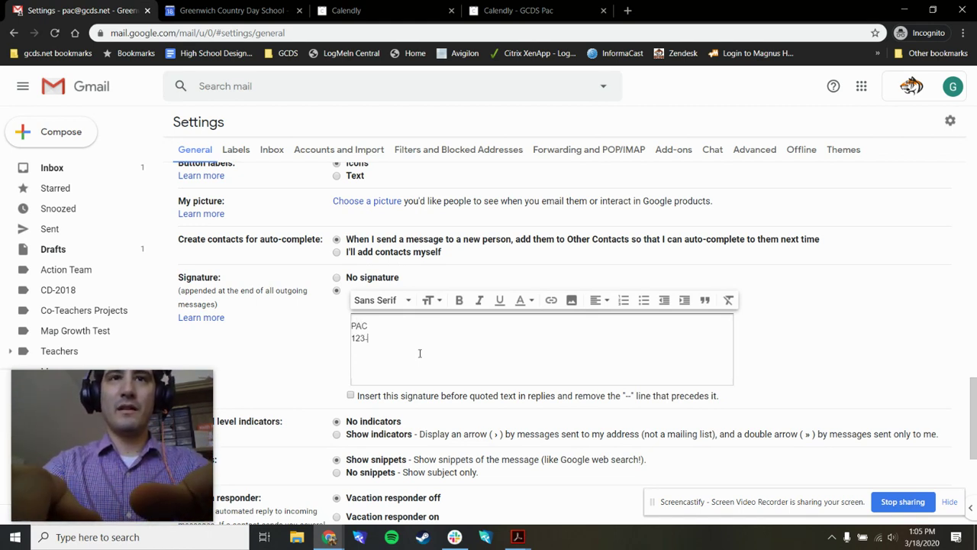
pyautogui.write('456-7890')
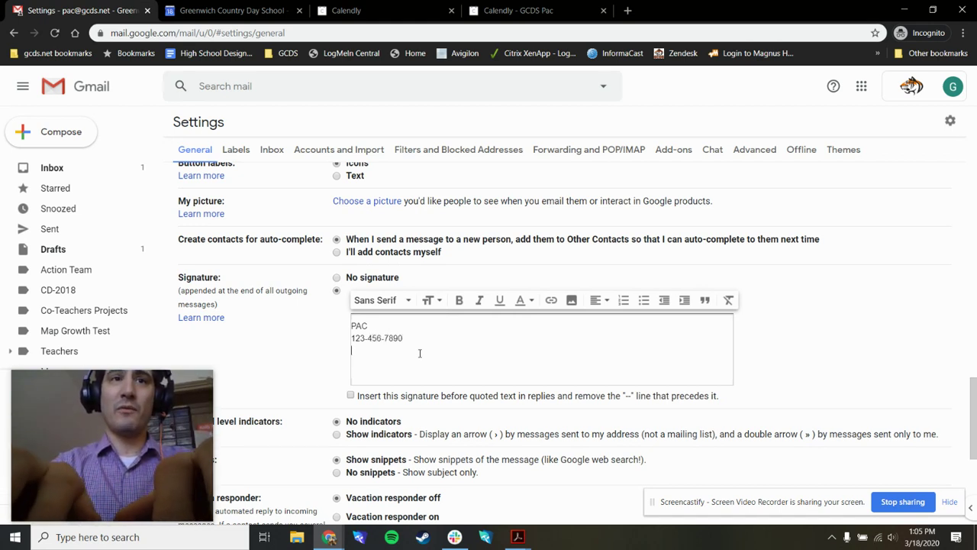
pyautogui.write(' Book an')
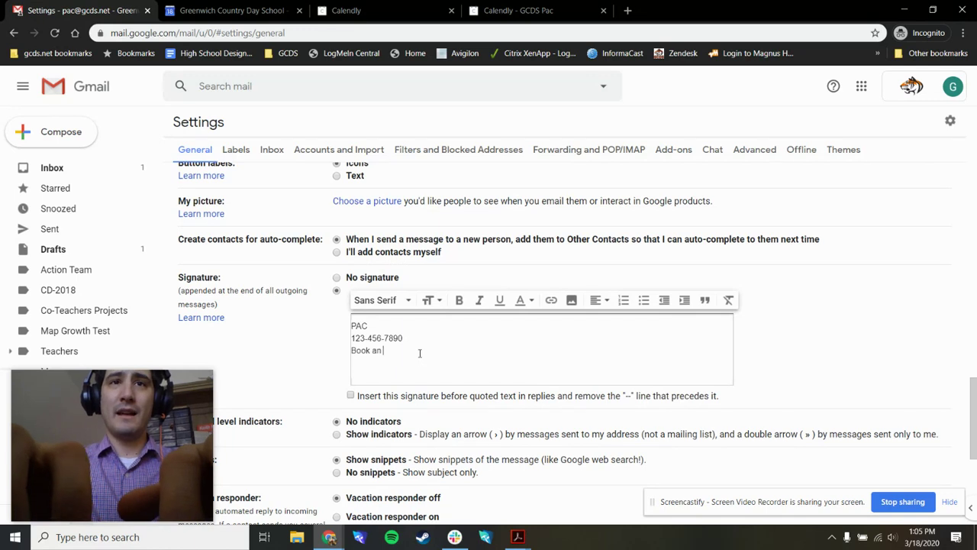
pyautogui.write(' appointment with me')
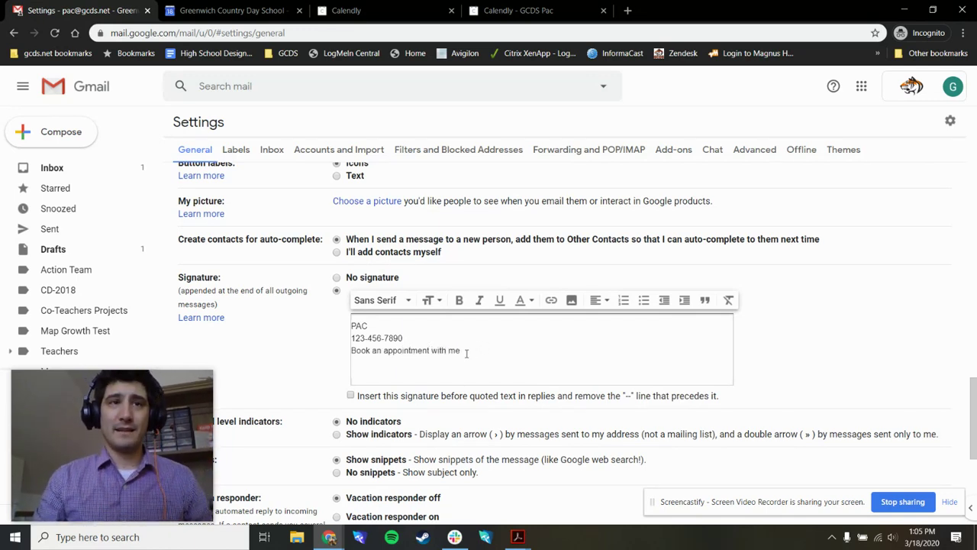
pyautogui.moveTo(466, 353); pyautogui.dragTo(353, 357)
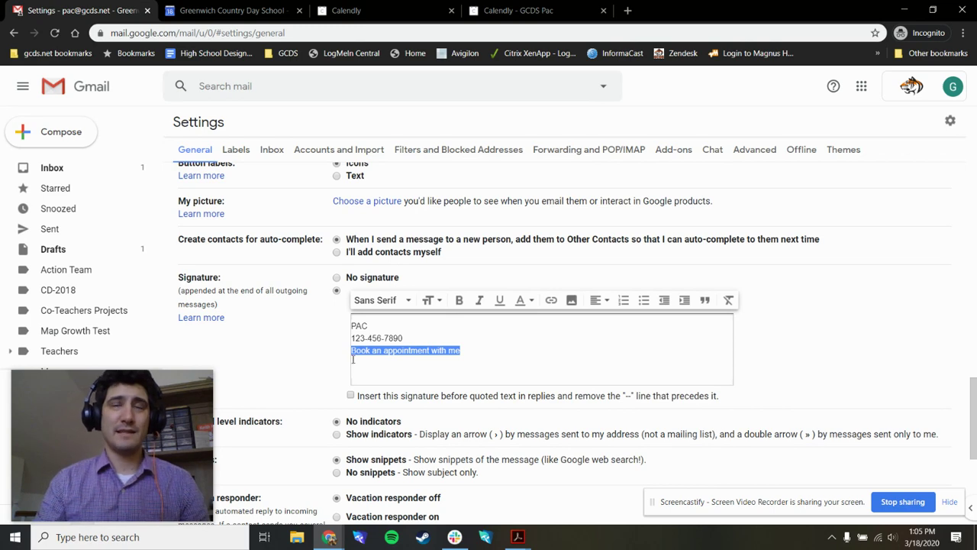
pyautogui.click(550, 300)
pyautogui.rightClick(514, 296)
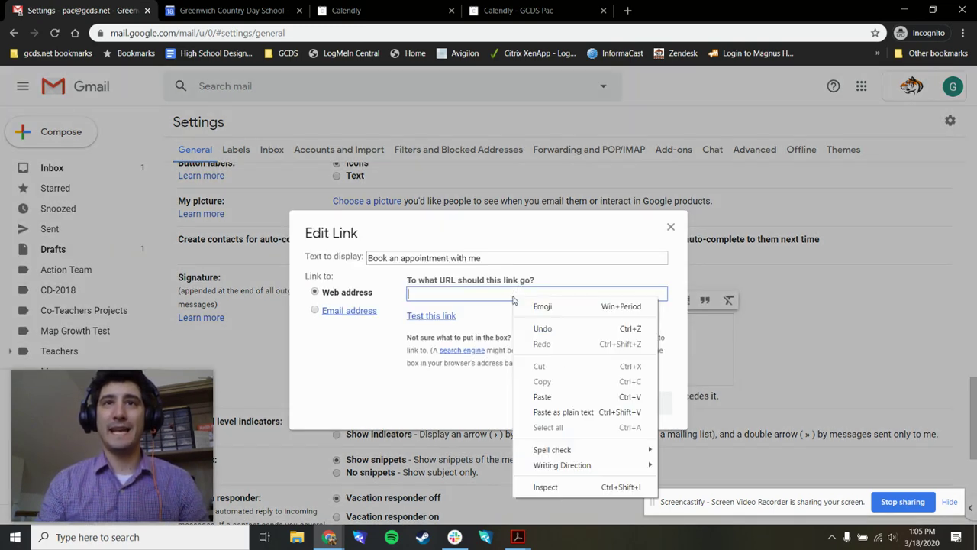
pyautogui.click(549, 395)
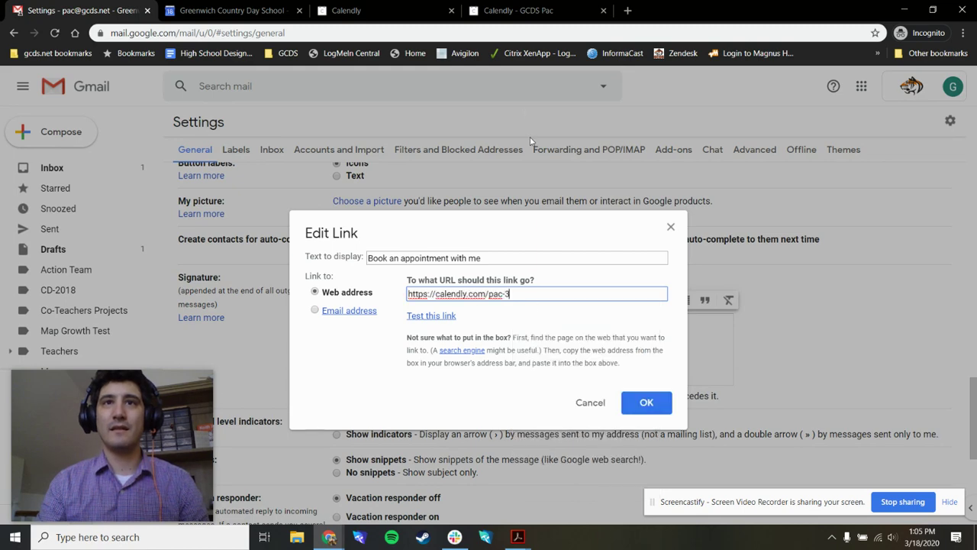
pyautogui.click(519, 10)
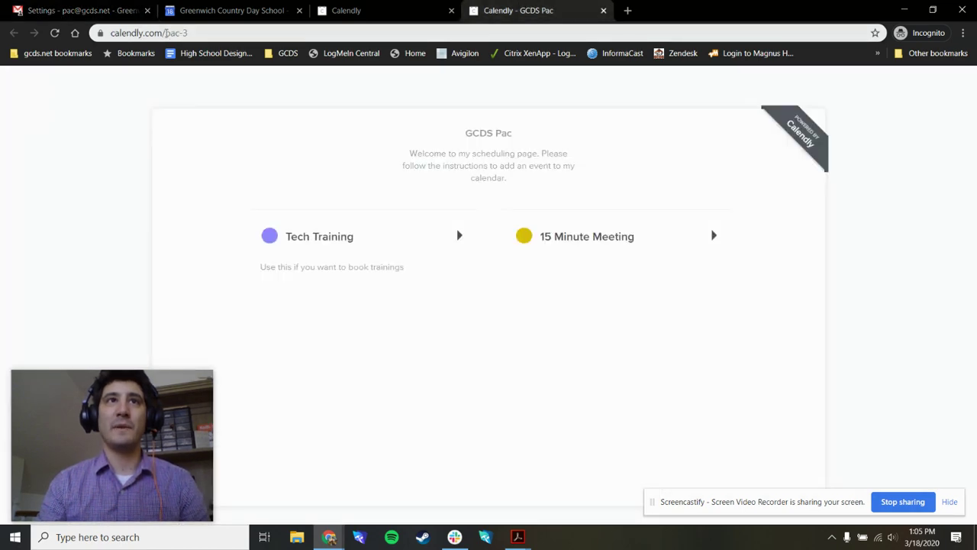
pyautogui.click(65, 6)
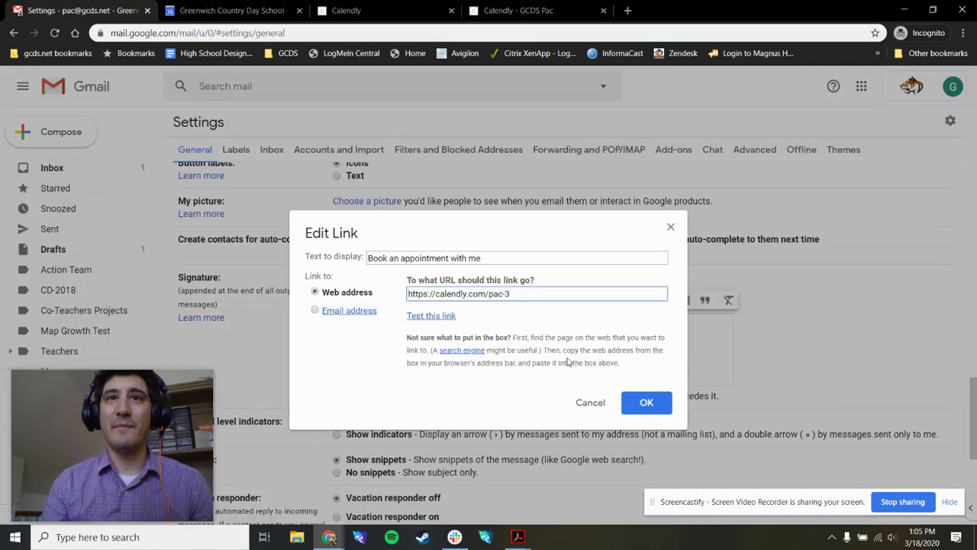
pyautogui.click(647, 403)
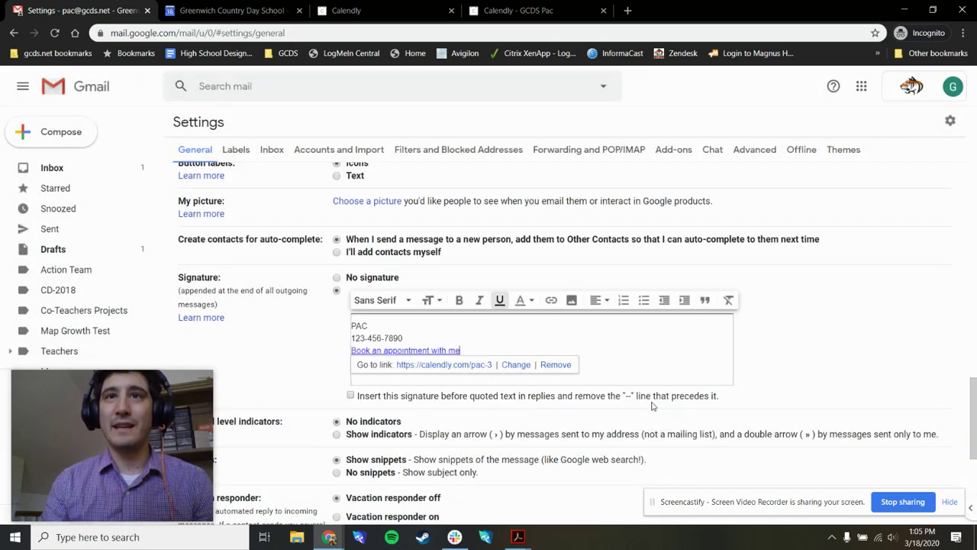
pyautogui.click(839, 383)
pyautogui.scroll(-4, 838, 383)
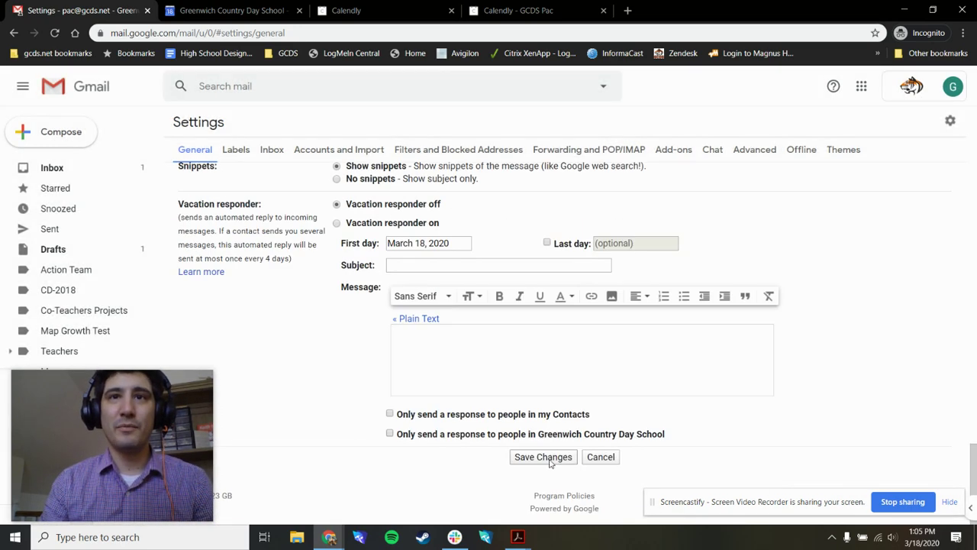
pyautogui.click(544, 456)
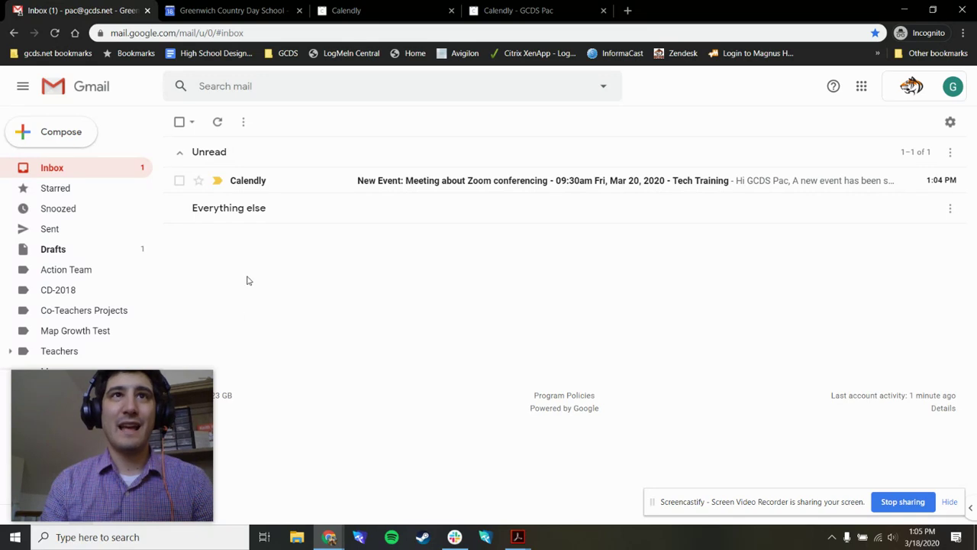
pyautogui.click(59, 133)
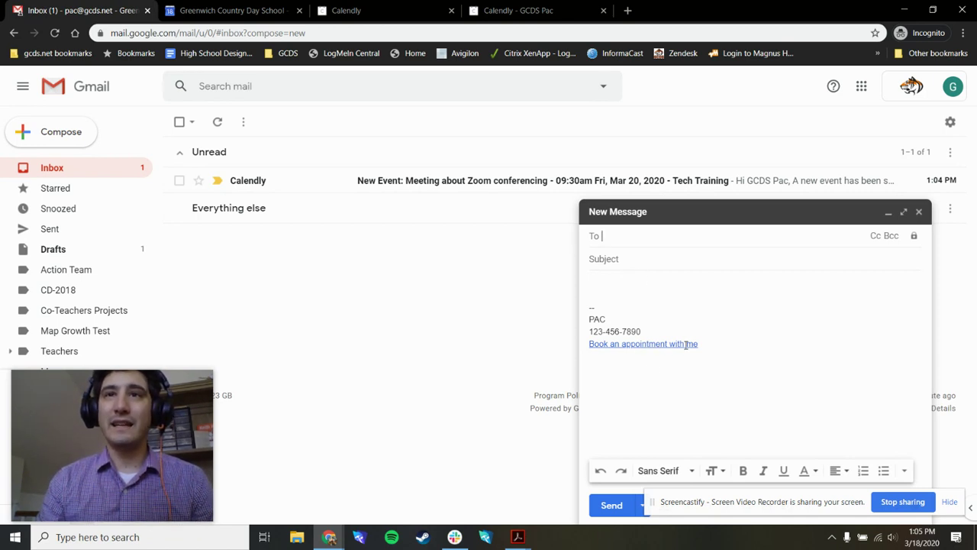
pyautogui.click(658, 345)
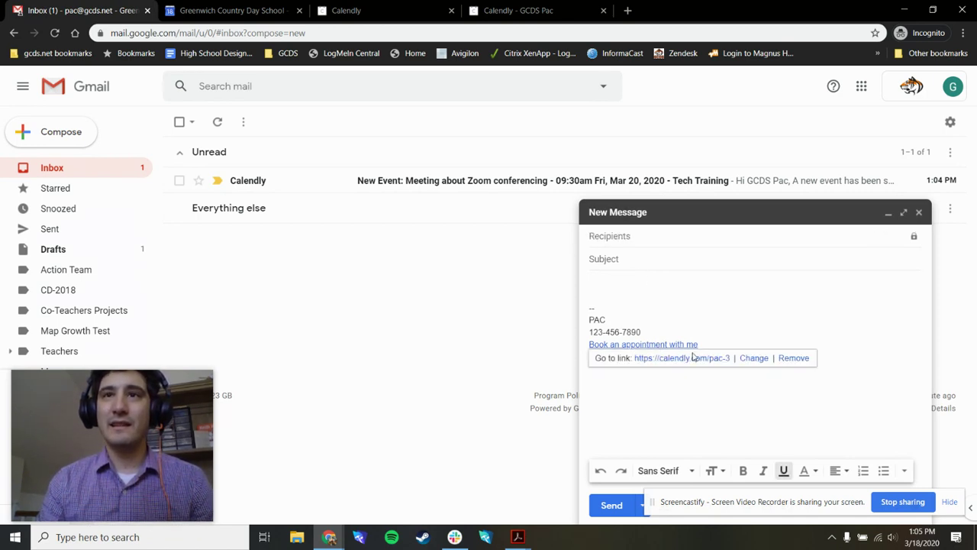
pyautogui.click(692, 357)
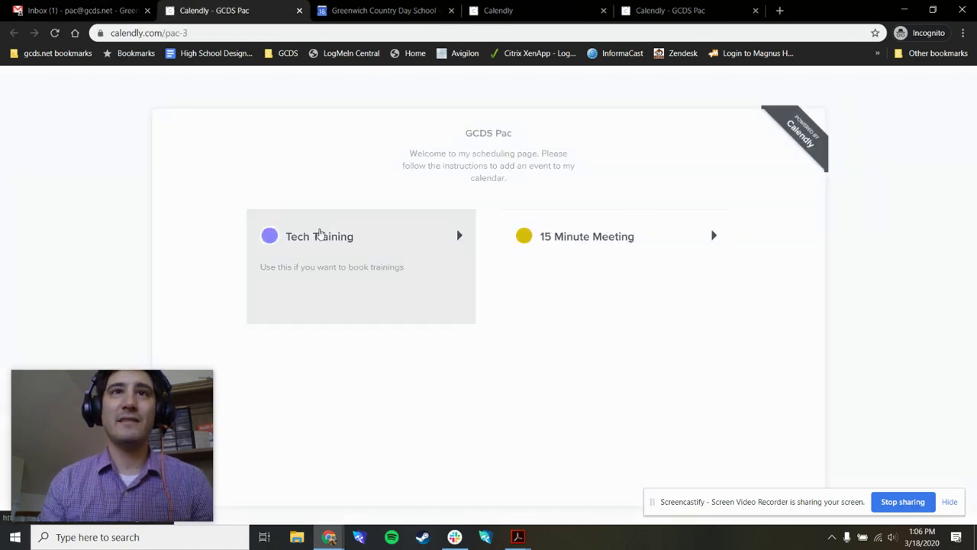
# Step: Check 15 Minute Meeting times for March 19, then Tech Training times for Friday, March 20
pyautogui.click(606, 247)
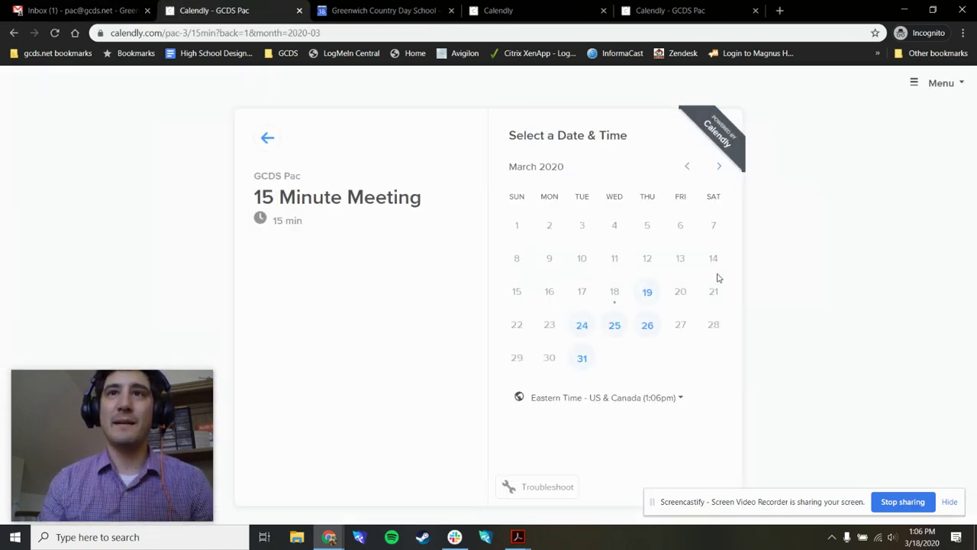
pyautogui.click(650, 300)
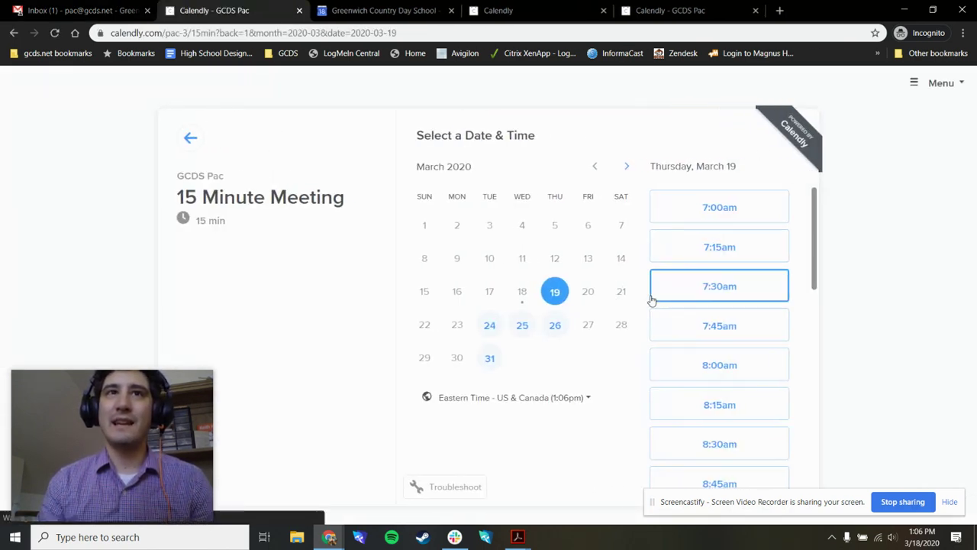
pyautogui.scroll(-3, 724, 299)
pyautogui.scroll(3, 724, 318)
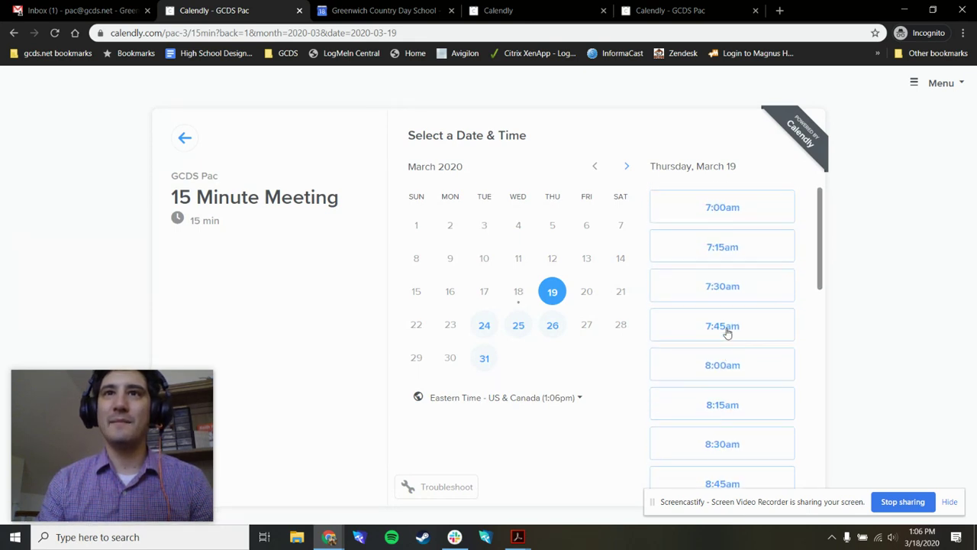
pyautogui.click(202, 141)
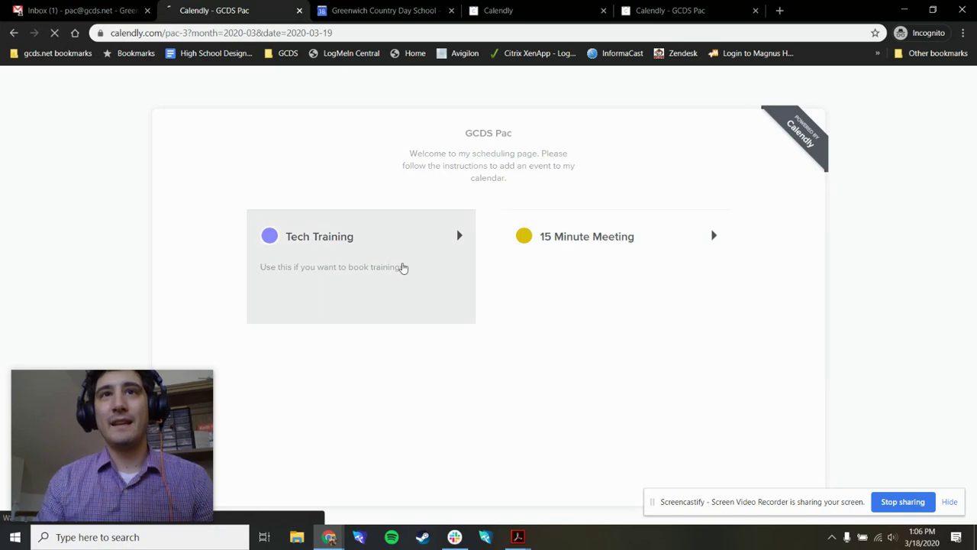
pyautogui.click(403, 269)
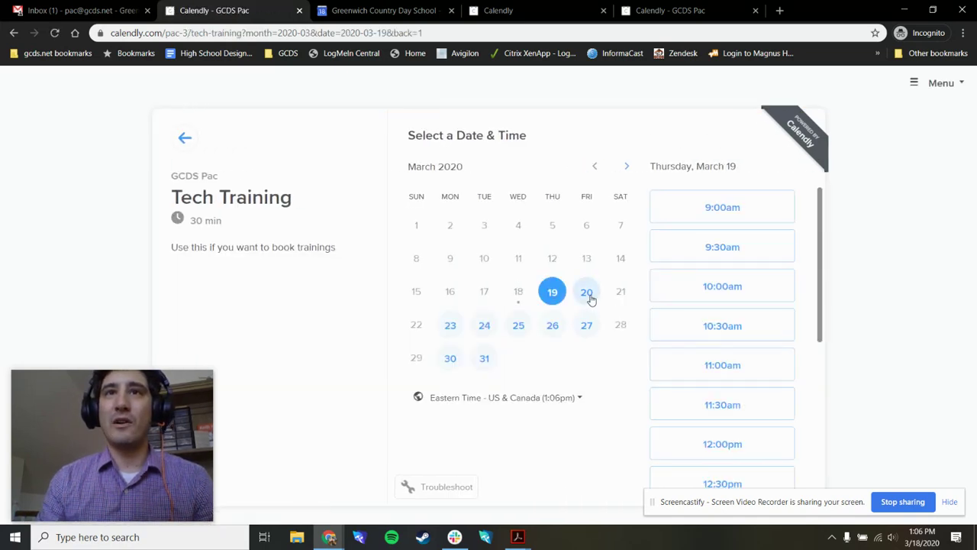
pyautogui.click(586, 294)
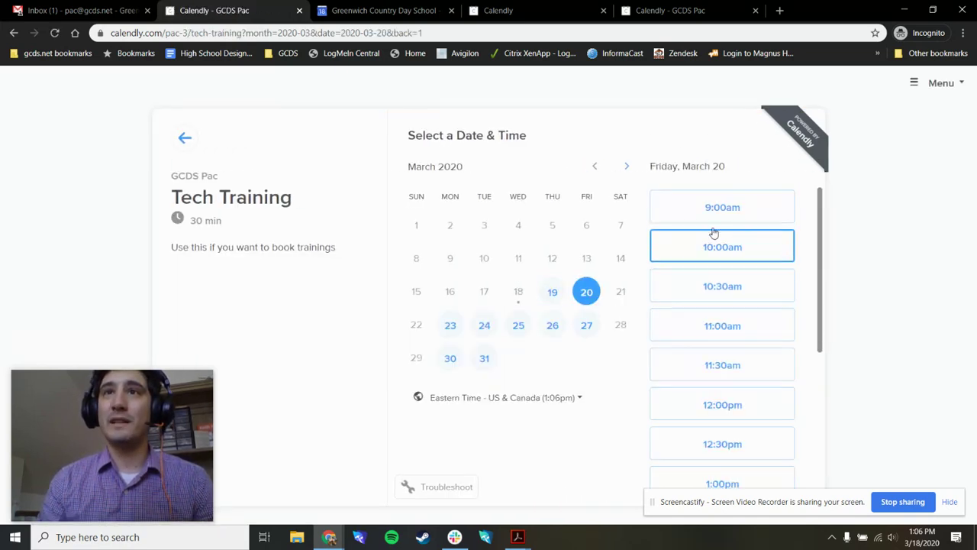